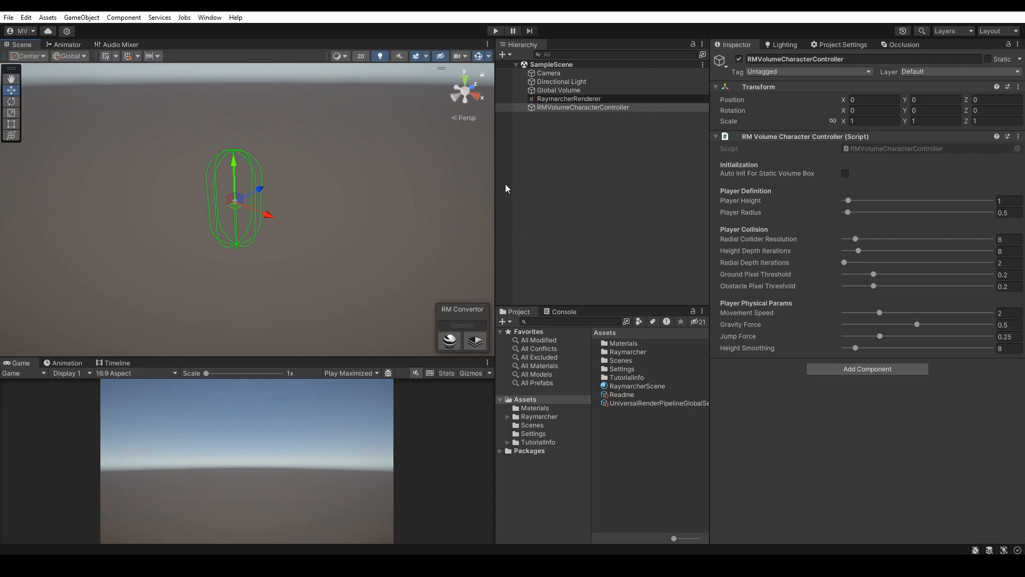
Step: Create a Raymarcher Texture 3D Volume Box in the scene
click(502, 55)
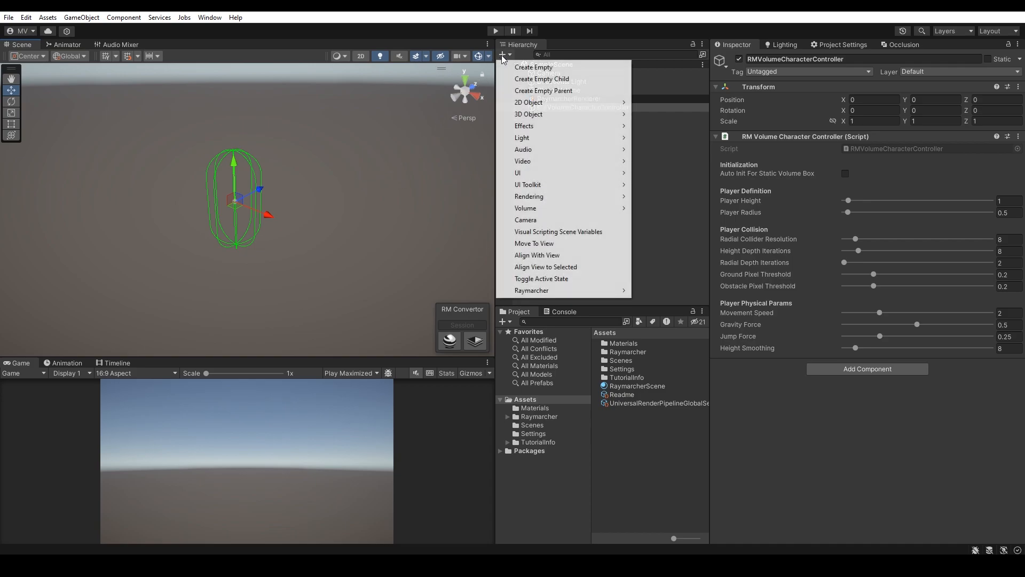
mouse_move(559, 292)
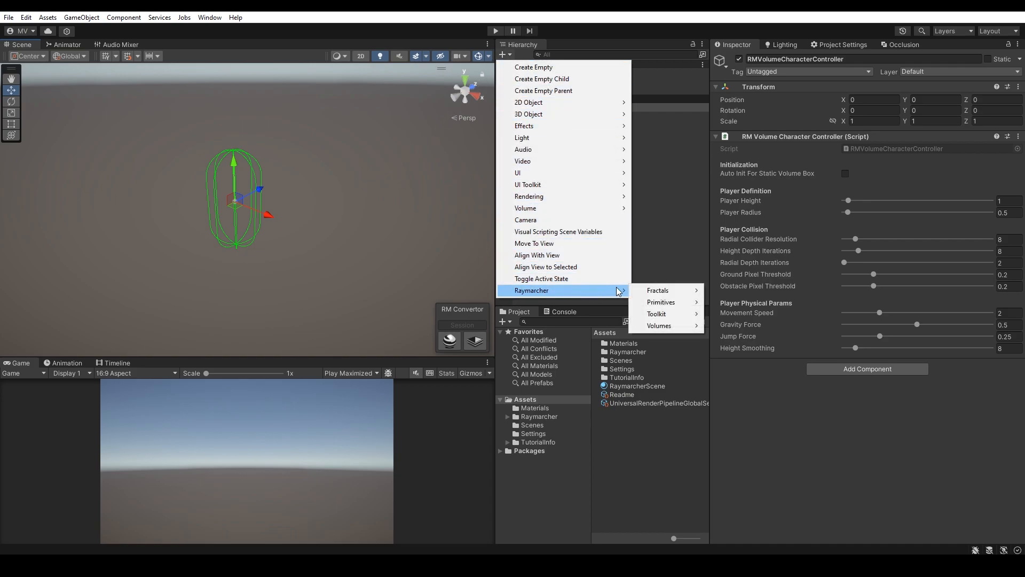
mouse_move(667, 326)
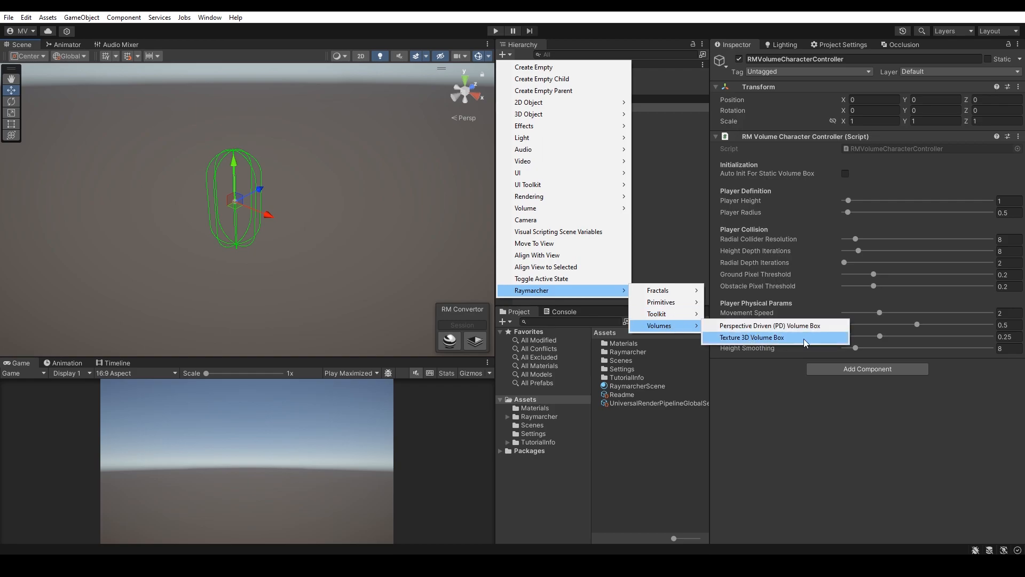
click(803, 339)
Step: Reset the volume box's transform and set its Volume Size to 10
right_click(767, 92)
click(786, 94)
drag(846, 176, 865, 181)
key(s)
right_drag(376, 223, 338, 190)
click(1003, 175)
text(10)
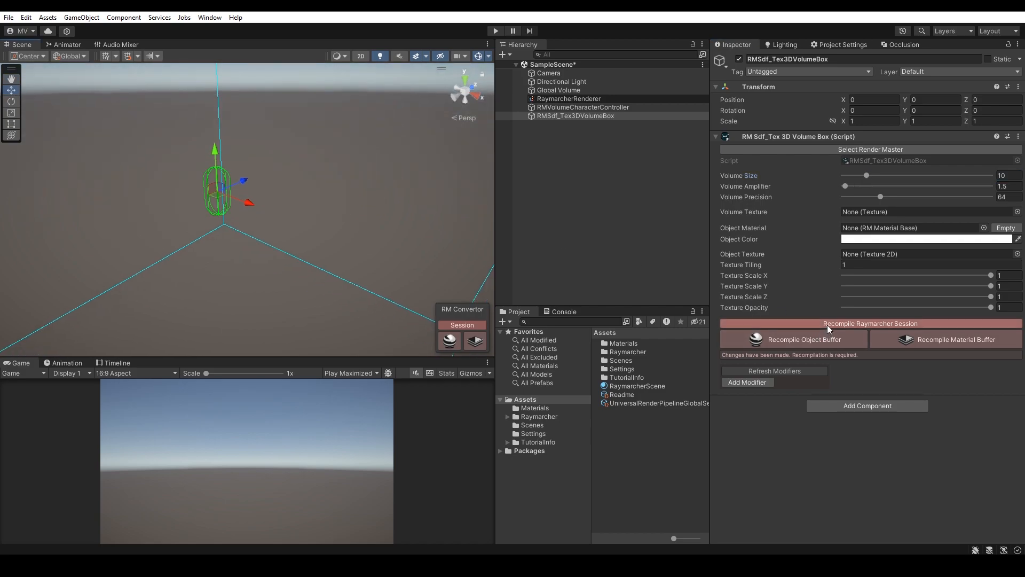
Step: Recompile the Raymarcher session
click(826, 323)
mouse_move(315, 199)
right_down()
mouse_move(319, 189)
mouse_move(305, 195)
right_up()
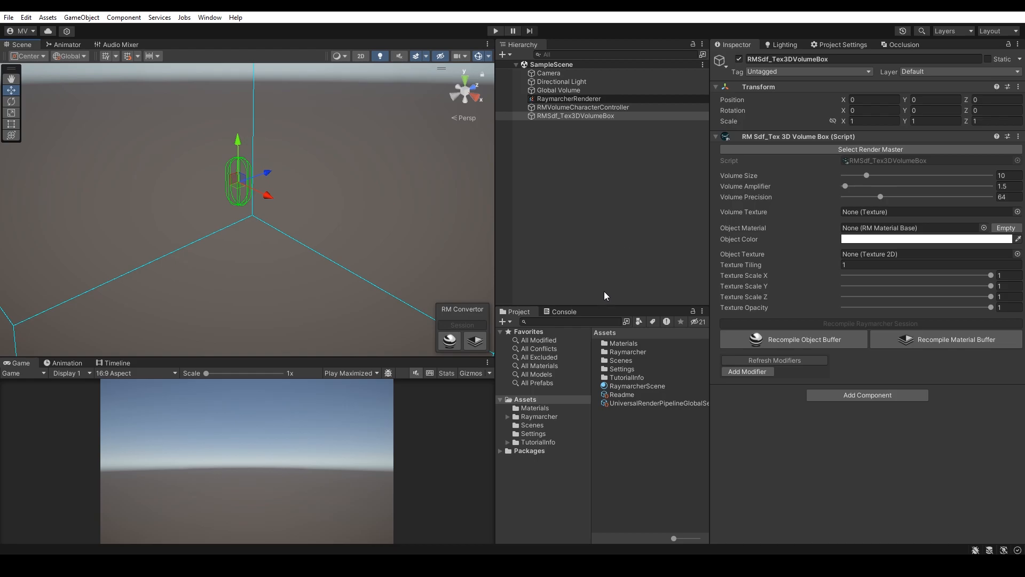
Step: Assign RMSampleTex3D_PrintedVoxelWorld as the Volume Texture and RMStandardLitMaterial as the Object Material, and recompile the session
click(535, 408)
drag(633, 343, 877, 214)
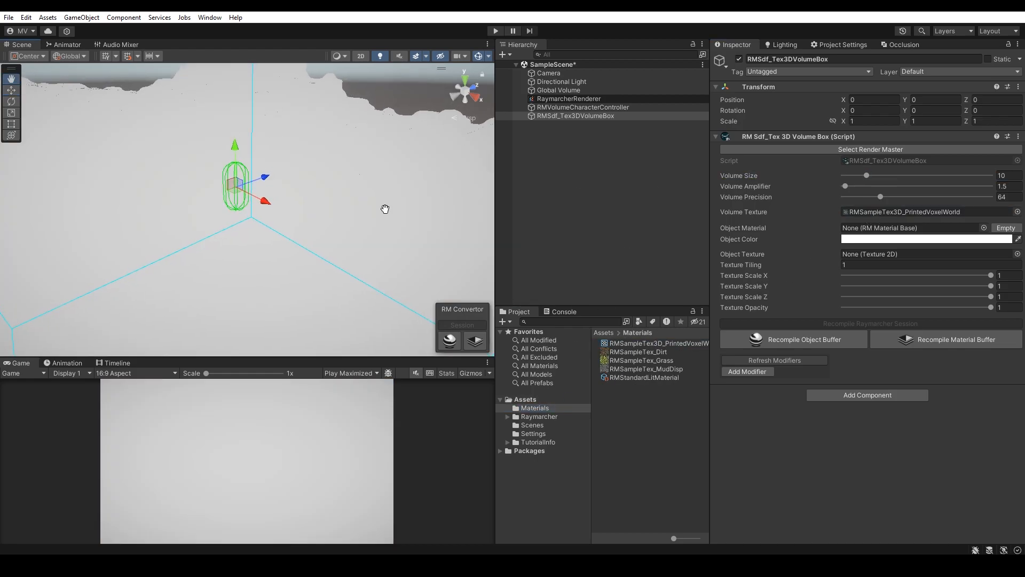
drag(641, 378, 908, 228)
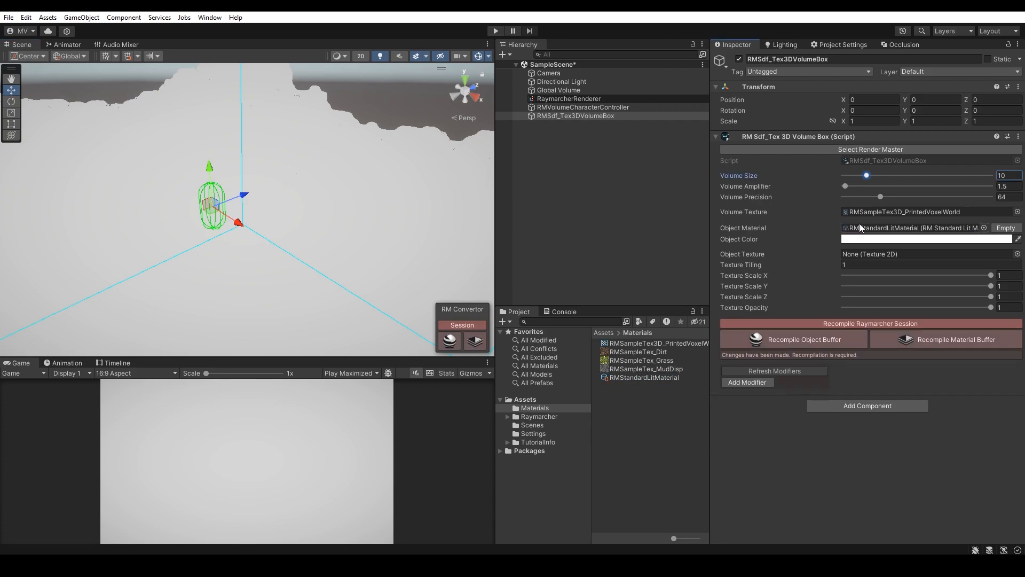
click(854, 324)
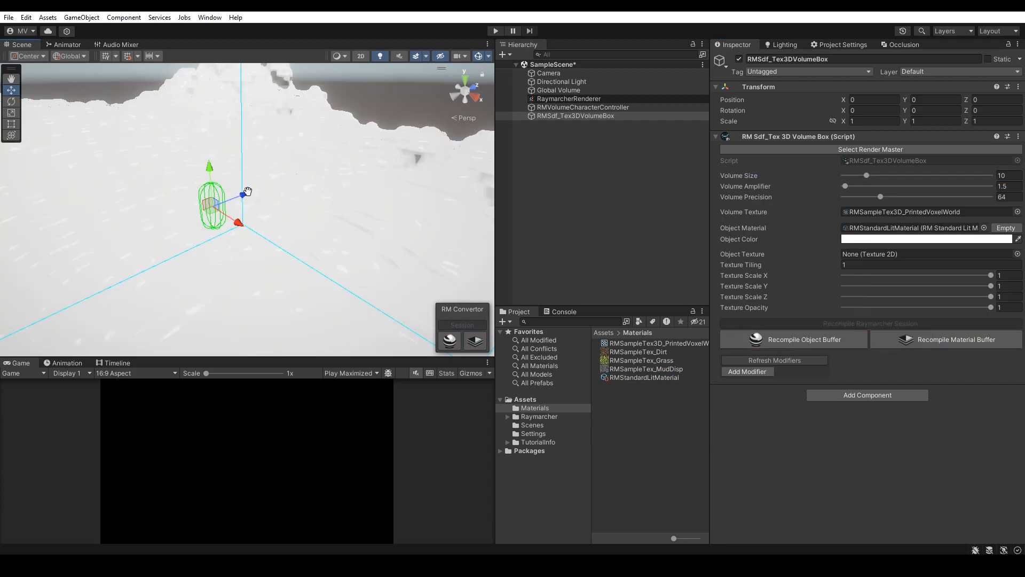
Step: Adjust the Directional Light's rotation to change the terrain lighting
right_drag(353, 183, 405, 87)
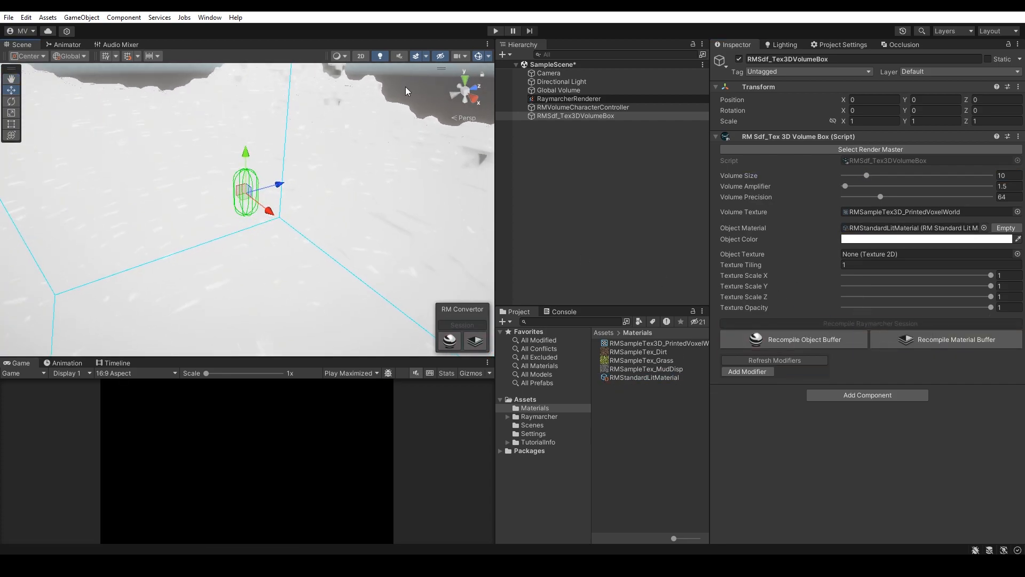
click(566, 82)
drag(843, 111, 755, 133)
click(521, 162)
right_drag(384, 160, 551, 124)
key(w)
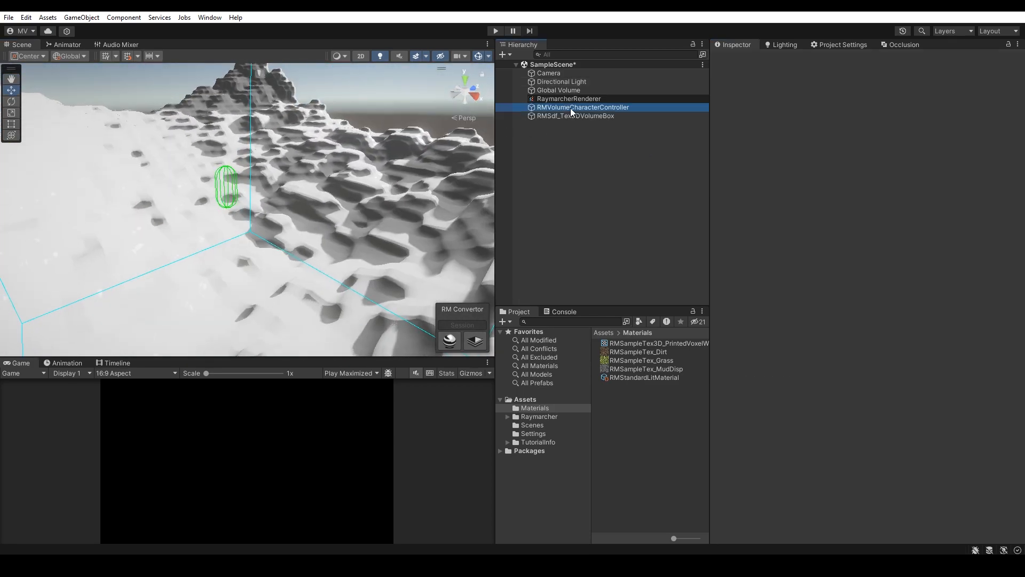
Step: Move the RMVolumeCharacterController up onto the terrain surface, near position 3.47, 2.65, -1.96
click(570, 108)
right_drag(352, 164, 346, 162)
drag(262, 185, 356, 110)
right_drag(374, 163, 300, 179)
key(d)
drag(304, 197, 226, 200)
right_drag(287, 181, 292, 192)
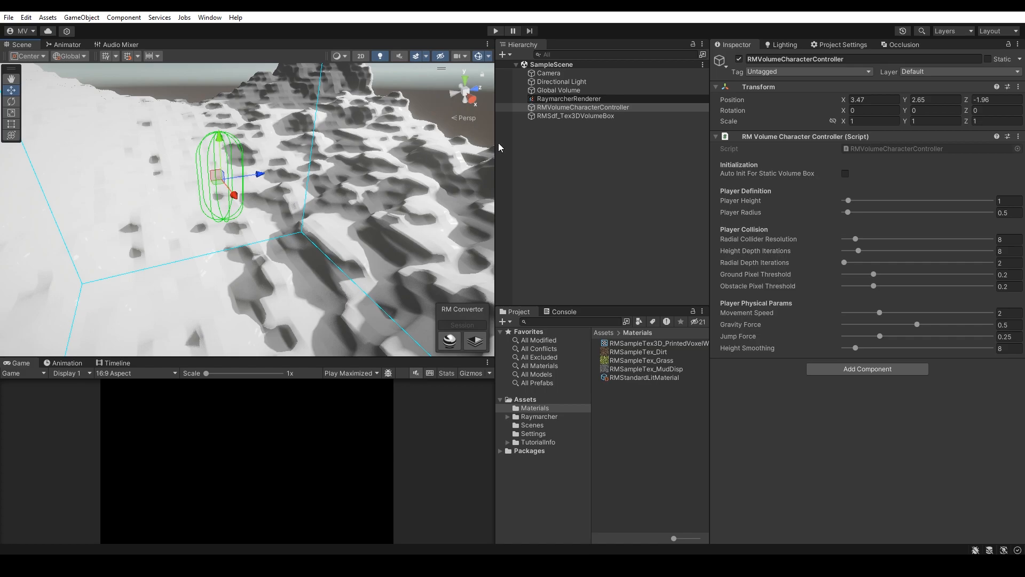
Step: Enable Auto Init For Static Volume Box and assign RMSdf_Tex3DVolumeBox as the target volume box
click(772, 173)
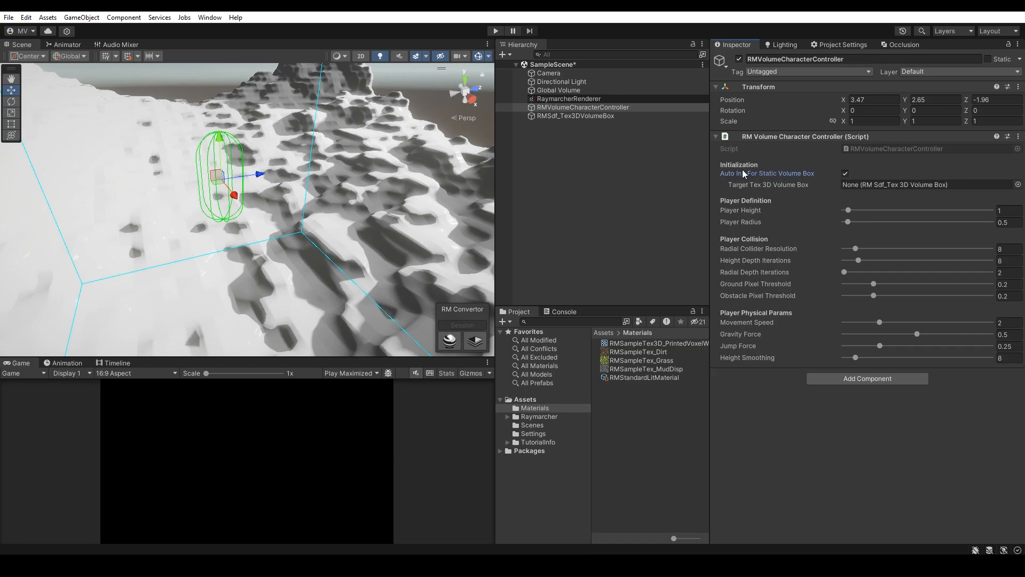
drag(579, 116, 892, 185)
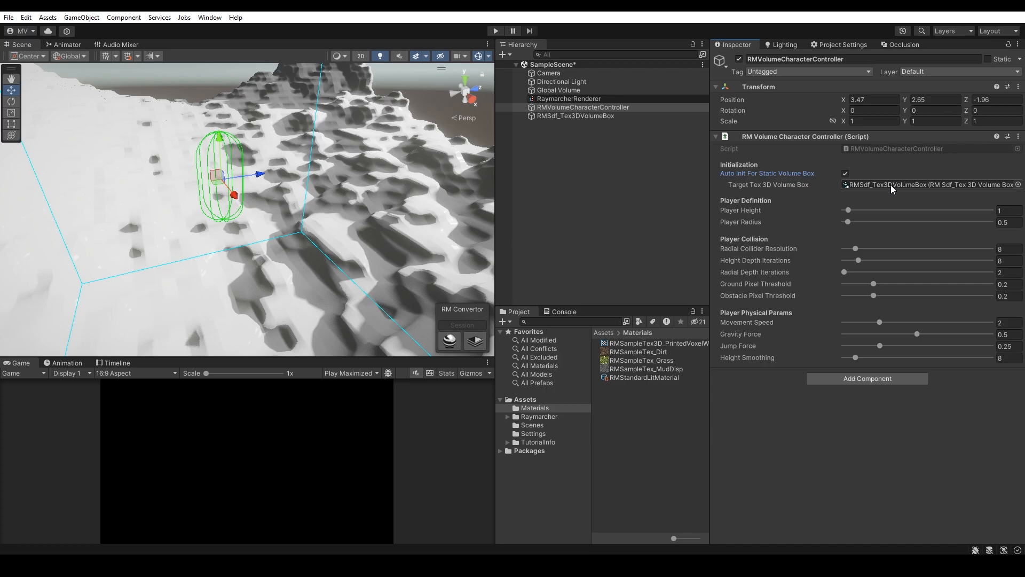
Step: Parent the Camera under the character controller, reset its transform and raise it about 0.6 units
drag(549, 73, 576, 108)
right_click(780, 92)
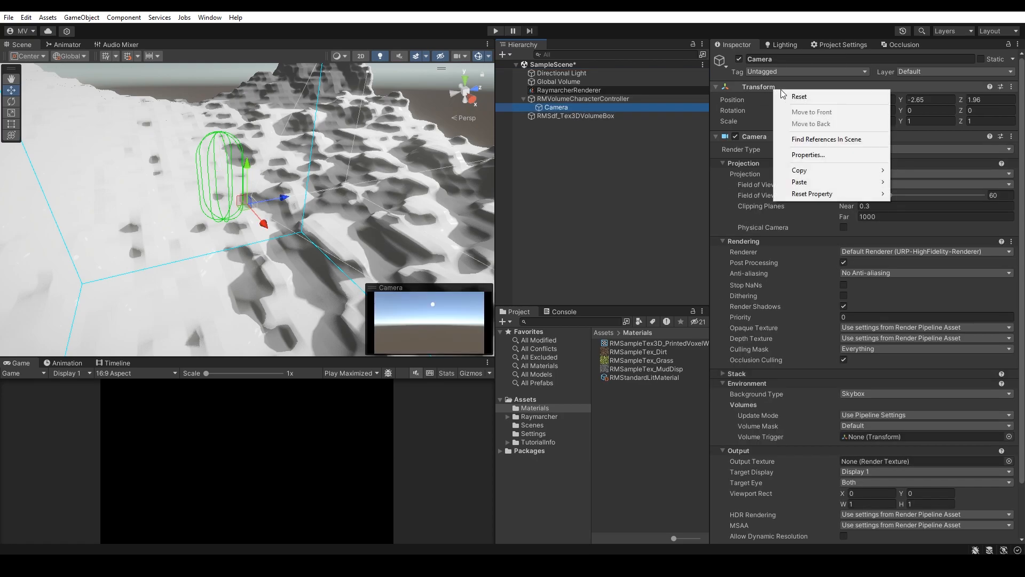
click(799, 96)
drag(224, 152, 233, 118)
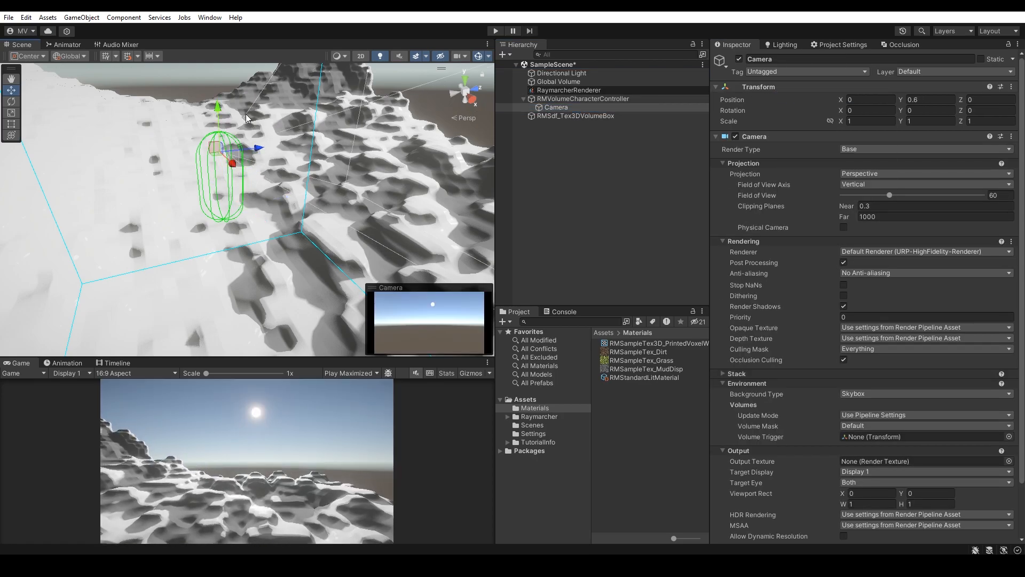
Step: Add an RM Sample_Camera Controller to the character controller and turn off Flying Cam
click(560, 99)
click(857, 378)
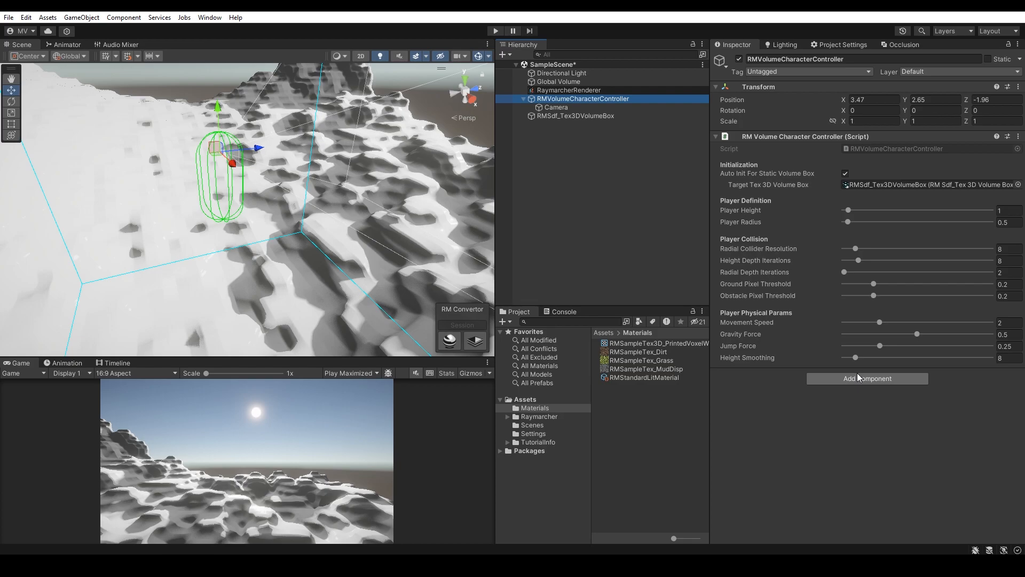
text(camera)
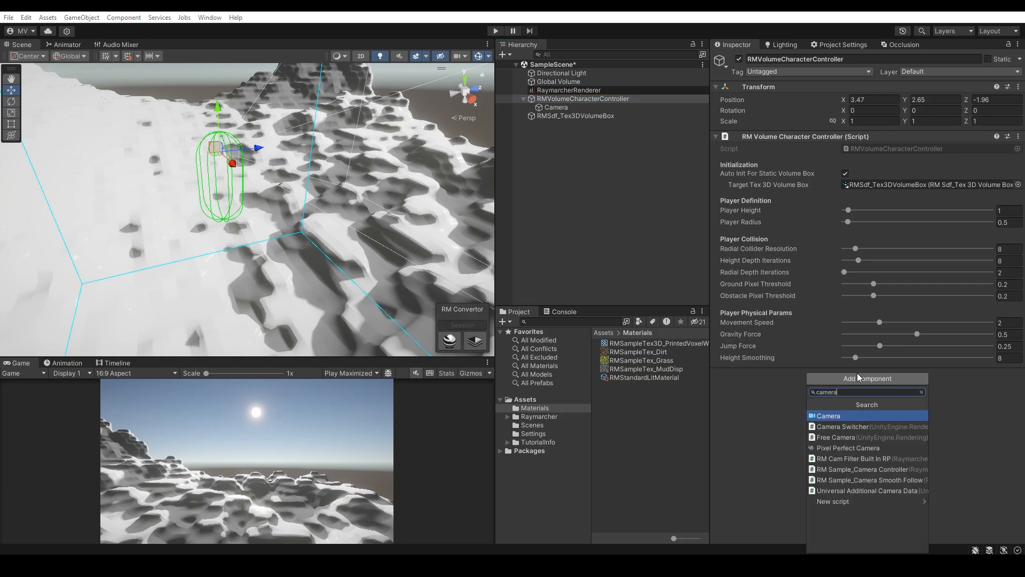
click(860, 472)
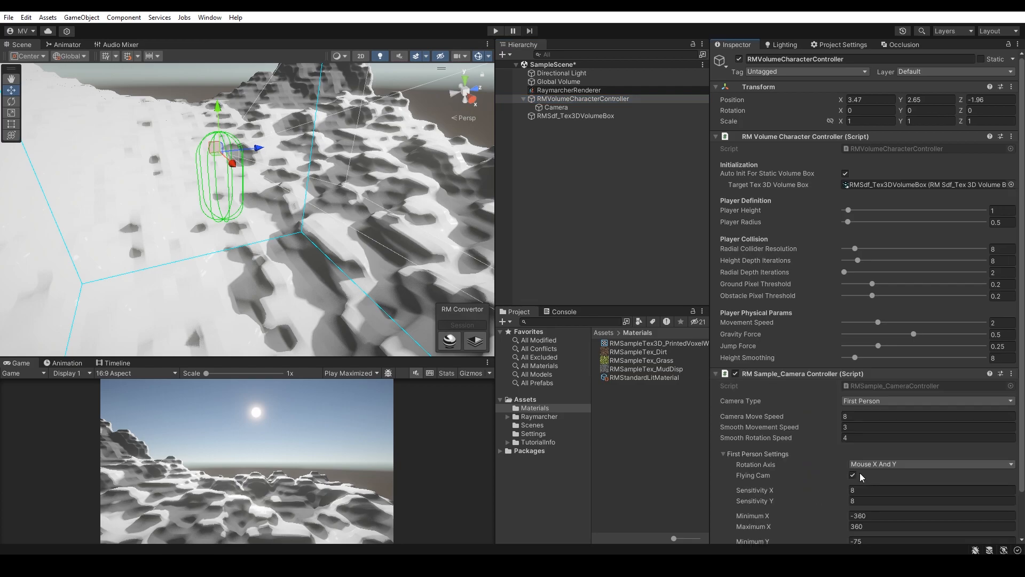
scroll(856, 449, down, 3)
click(853, 427)
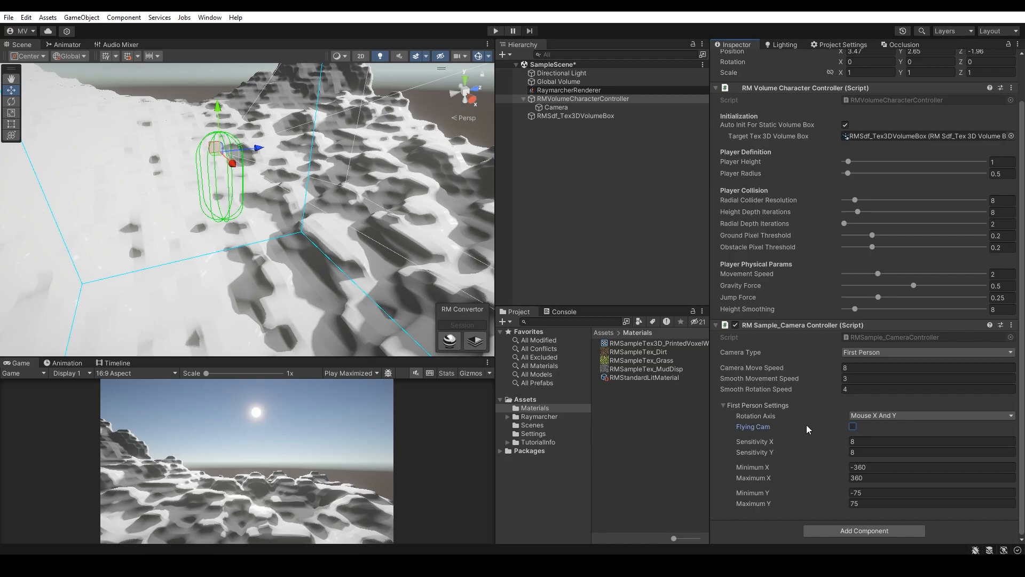
Step: Set the camera controller's Rotation Axis to Mouse X and copy the component
click(862, 416)
click(873, 436)
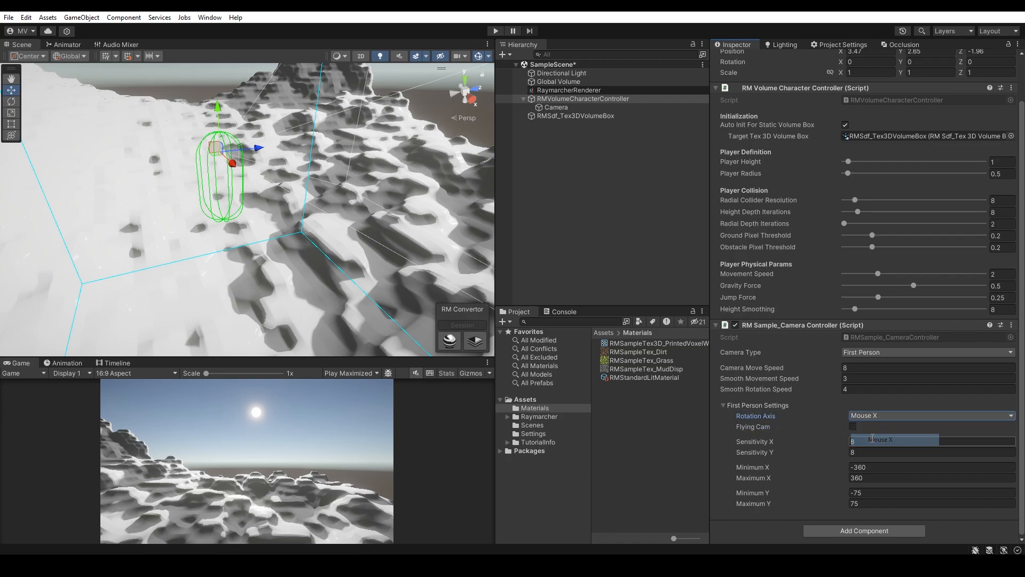
right_click(806, 322)
click(833, 399)
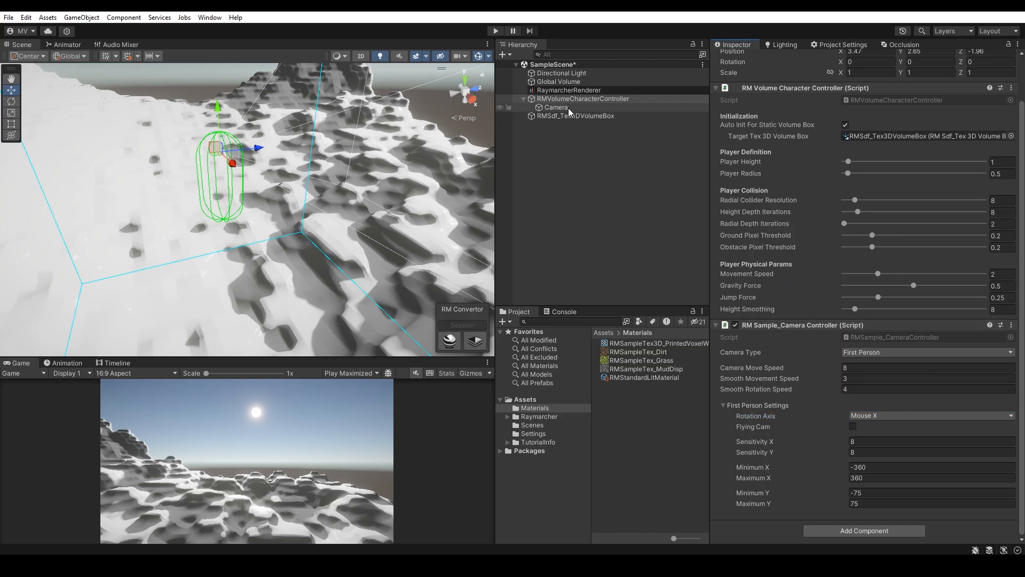
Step: Paste the camera controller as a new component on the Camera and set its Rotation Axis to Mouse Y
click(568, 107)
right_click(765, 90)
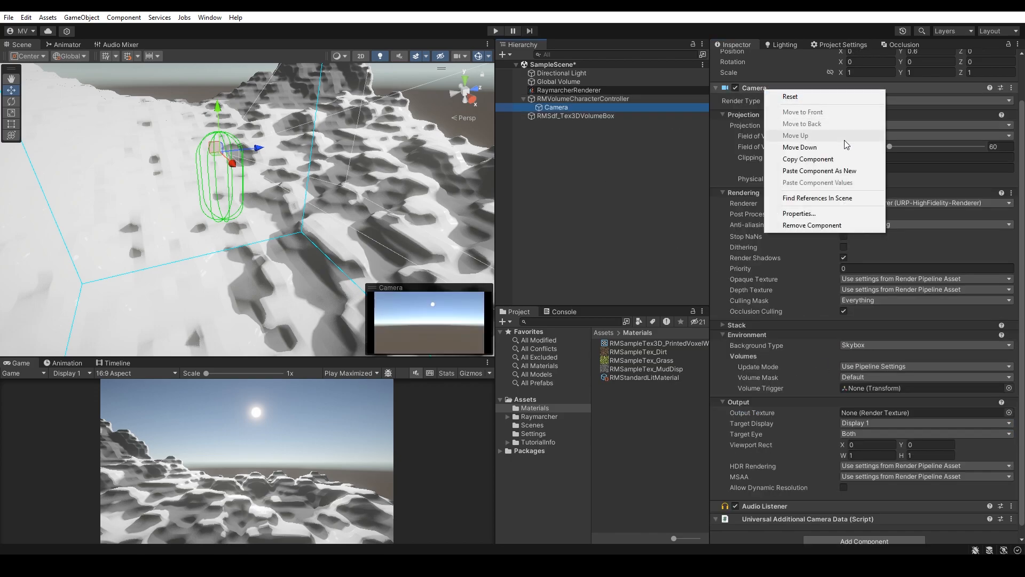
click(841, 172)
scroll(854, 412, down, 5)
click(867, 416)
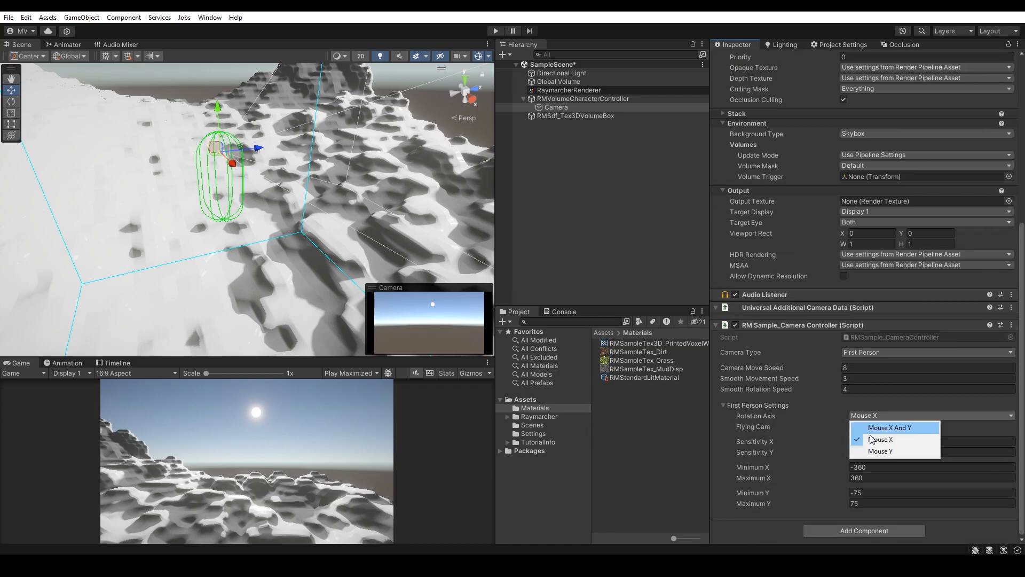
click(865, 452)
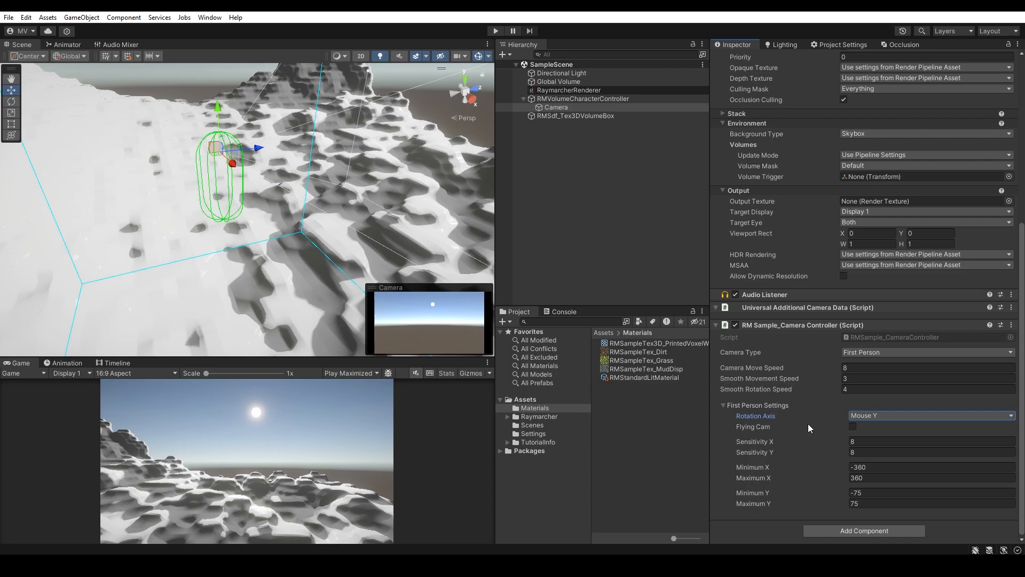
Step: Add an RM Sample_Volume Character Controller Input component to the character controller
click(610, 98)
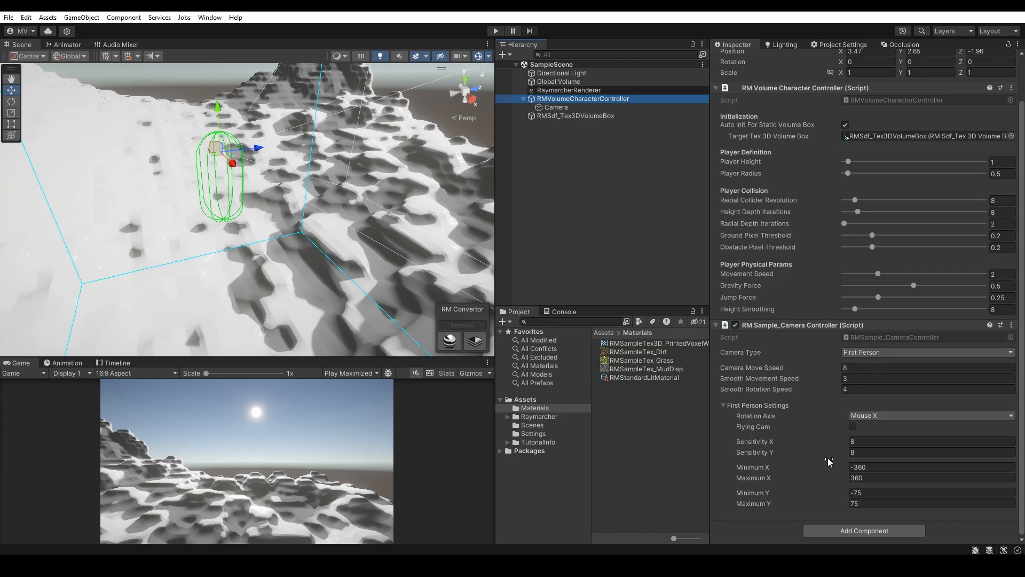
click(846, 529)
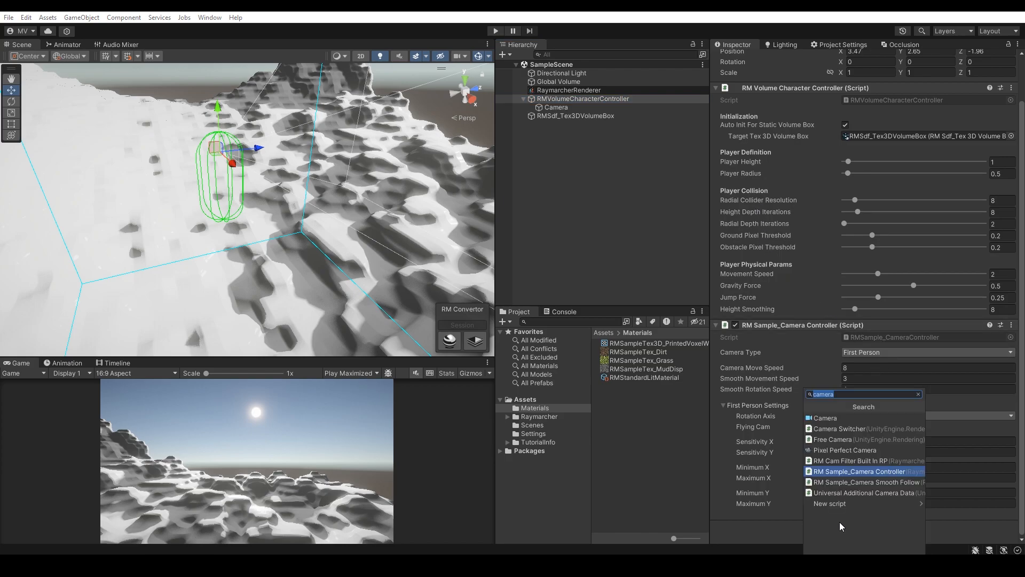
text(chara)
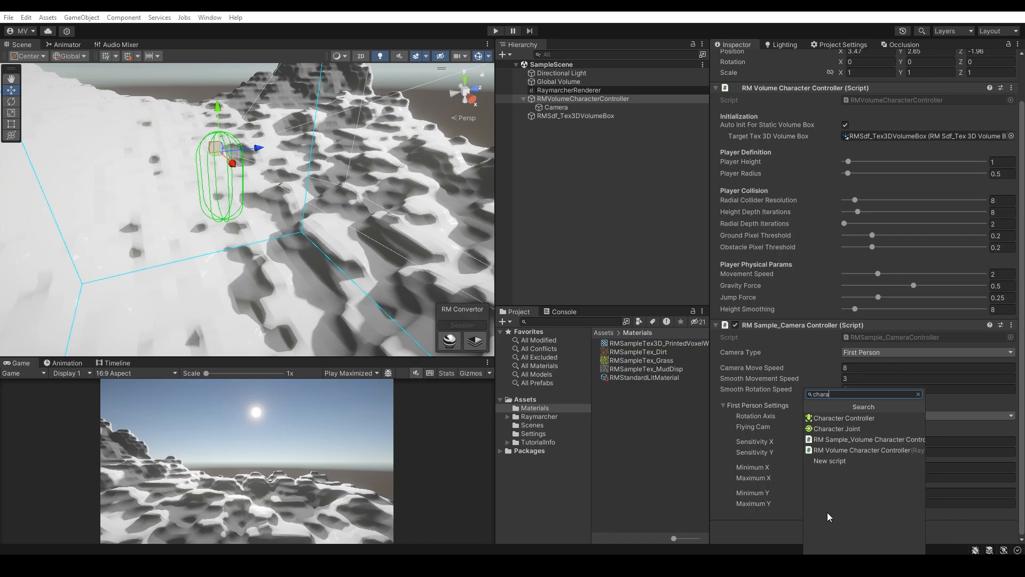
click(901, 441)
scroll(835, 450, down, 2)
click(873, 511)
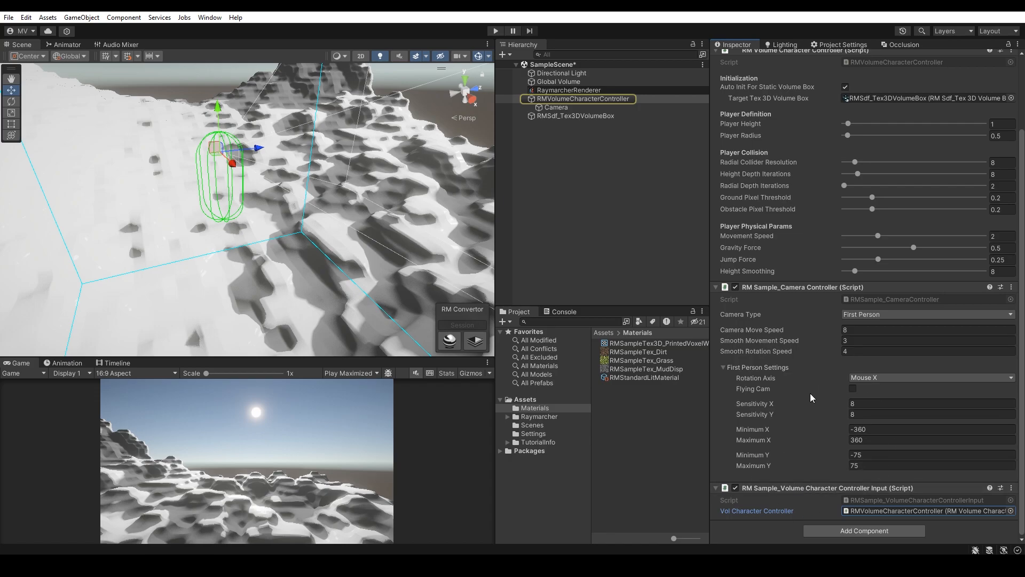
Step: Enlarge the Game view and enter Play mode
scroll(810, 393, up, 3)
click(630, 280)
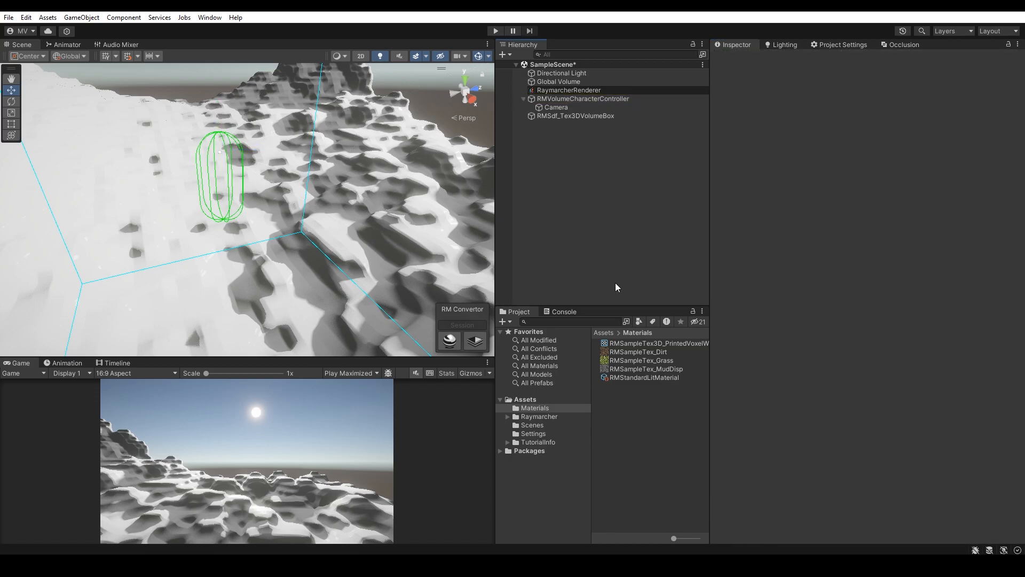
drag(397, 357, 396, 309)
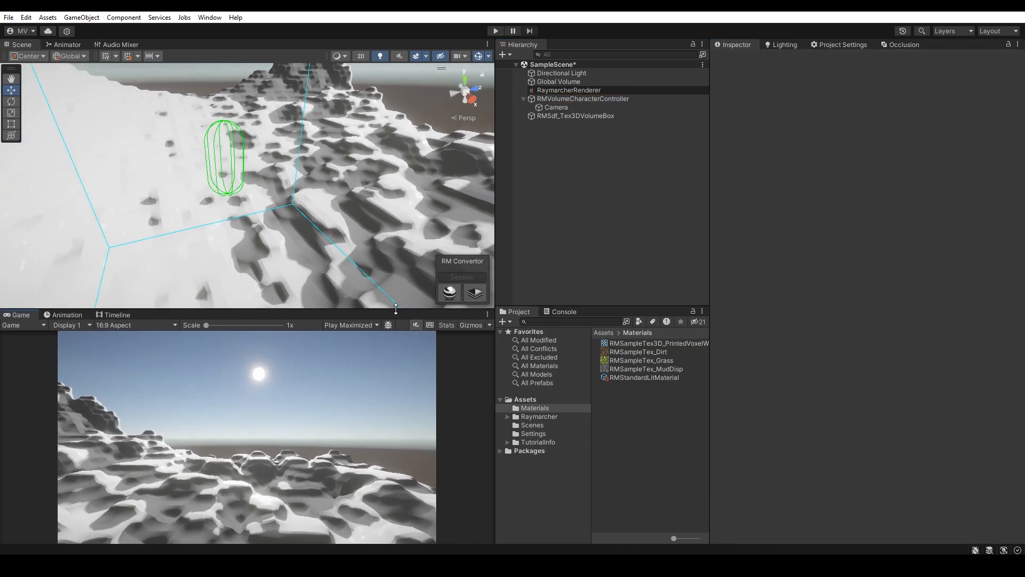
click(496, 31)
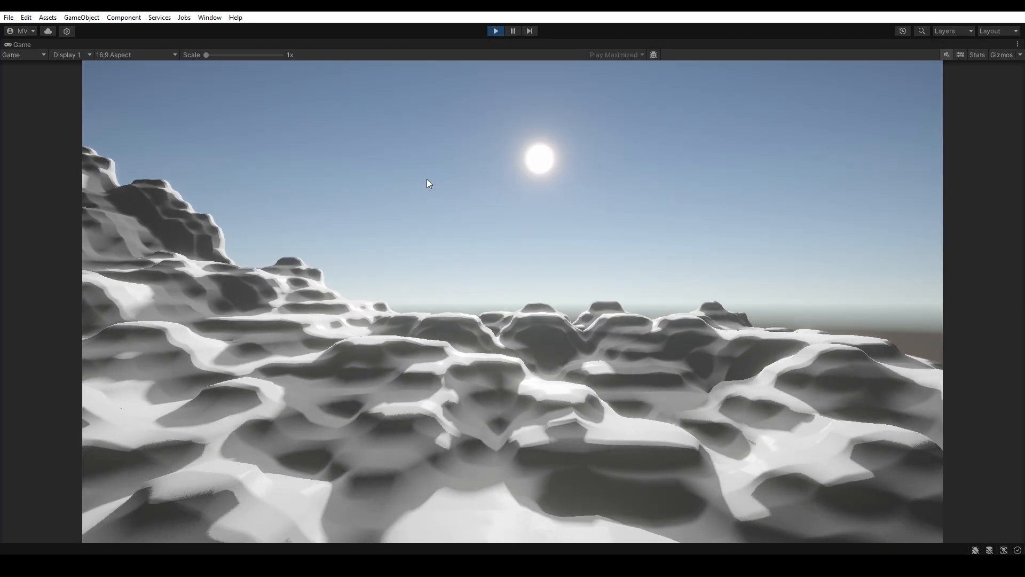
Step: Walk and jump across the terrain to test the character controller
key(w)
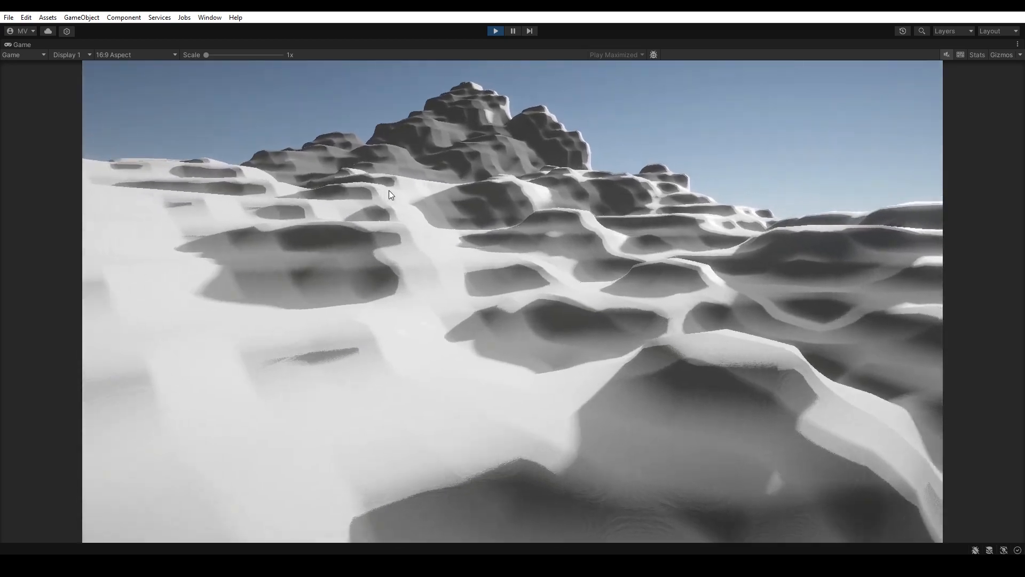
key(w)
key(space)
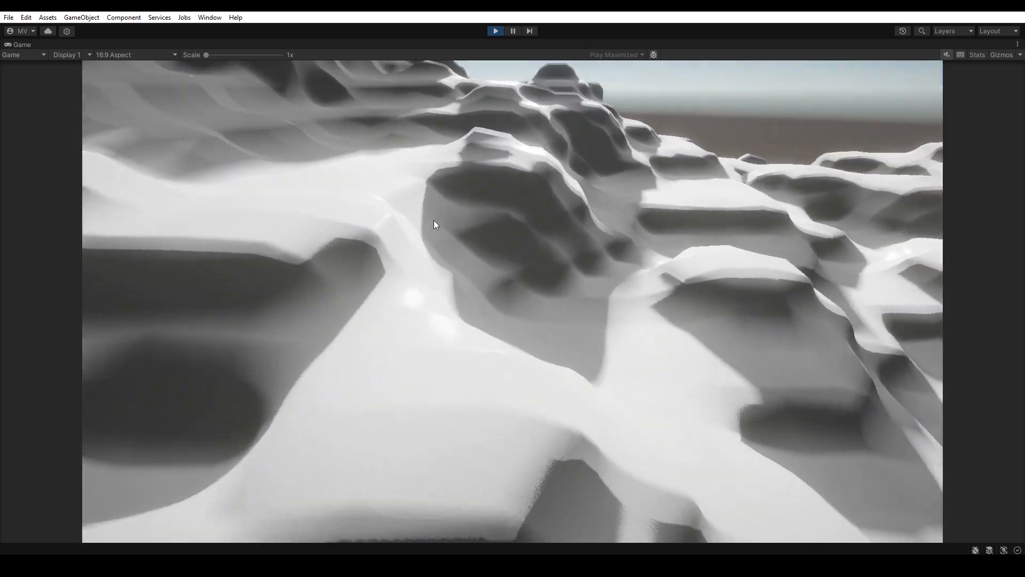
key(w)
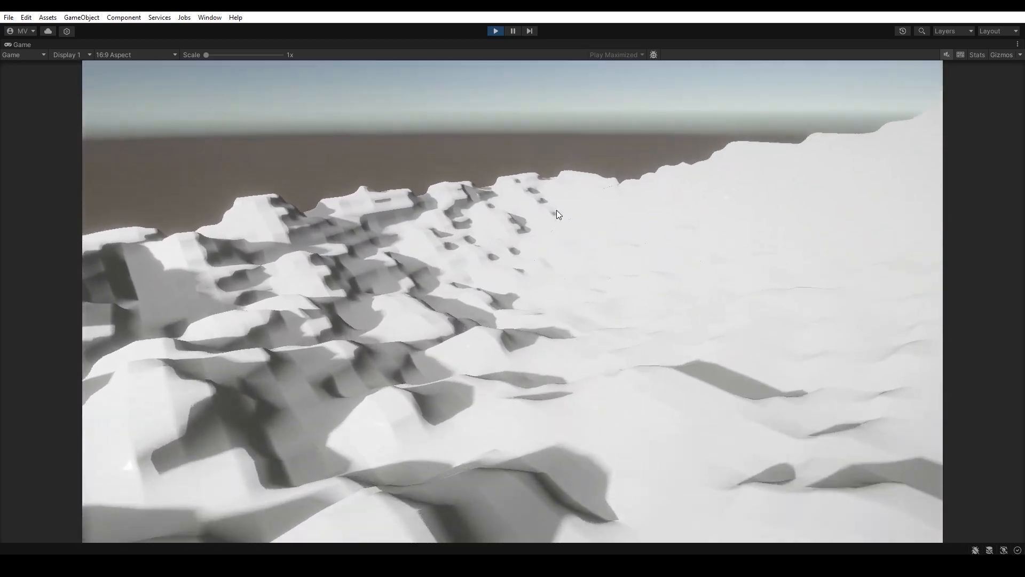
key(w)
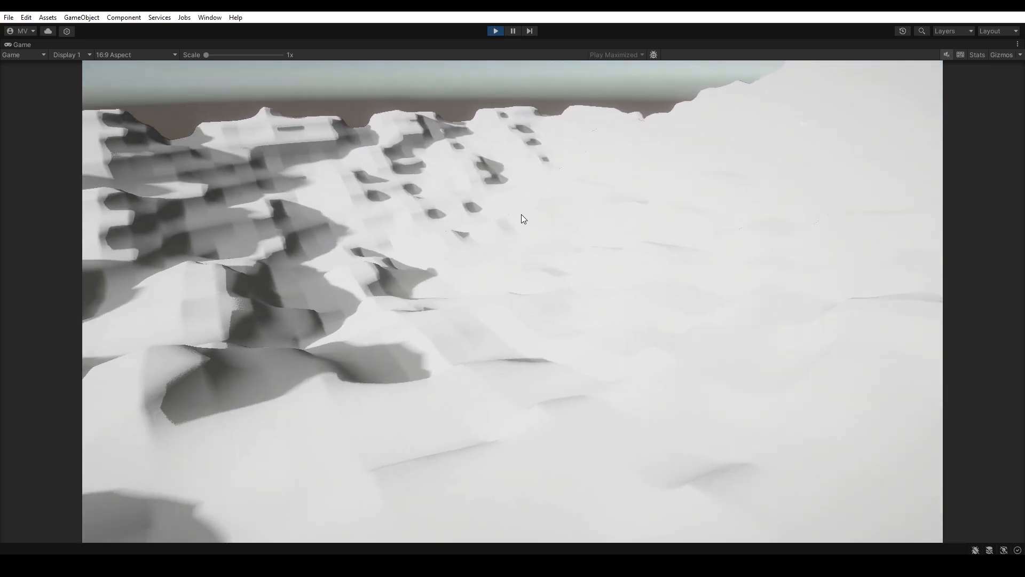
Step: Keep walking across the terrain, then exit Play mode
key(w)
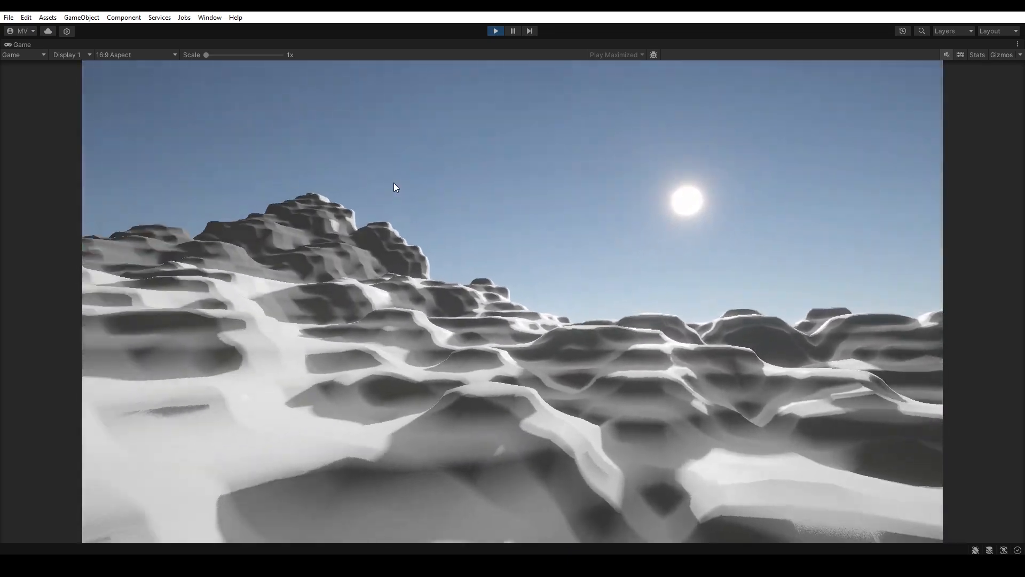
key(w)
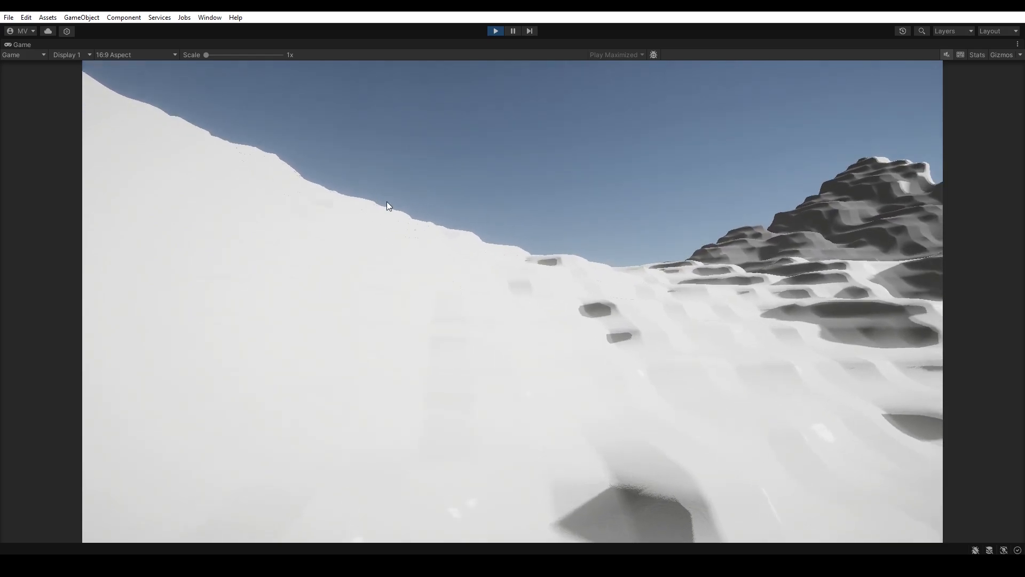
key(w)
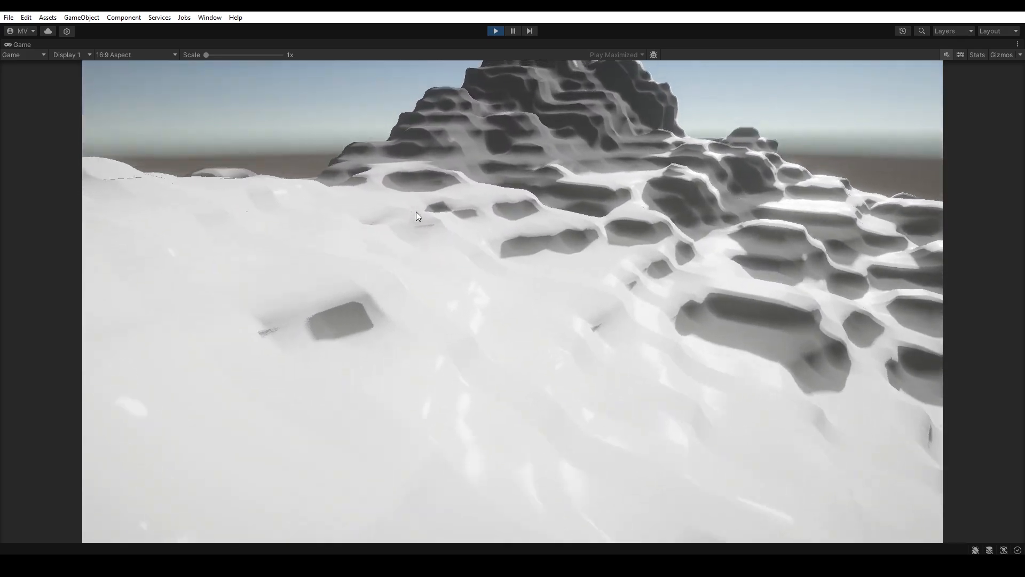
key(ctrl+p)
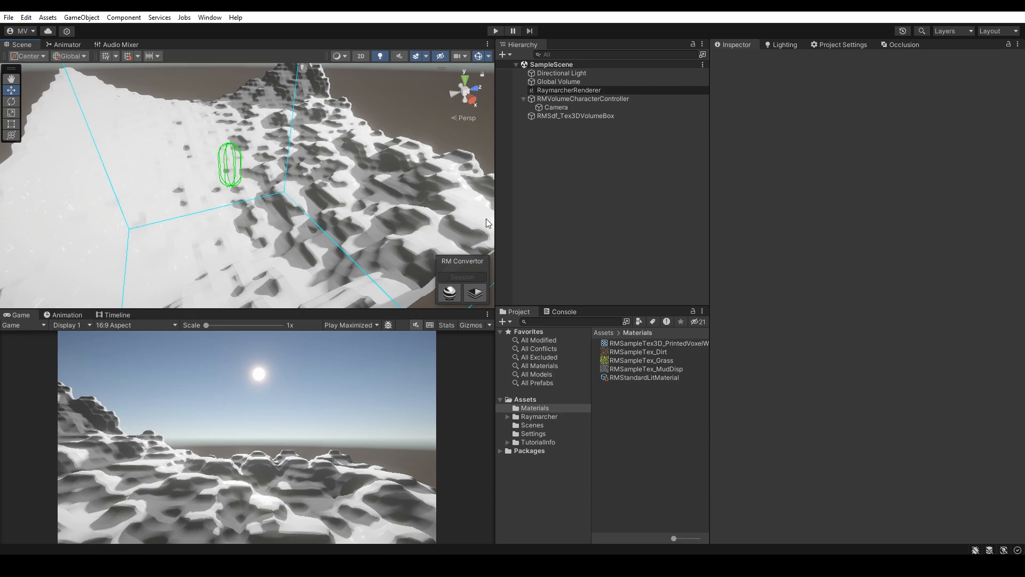
Step: Widen the Hierarchy and Project panels and browse the Raymarcher ExampleContent Scripts folders down to VolumeModifications
drag(496, 224, 400, 227)
drag(495, 403, 530, 402)
click(409, 417)
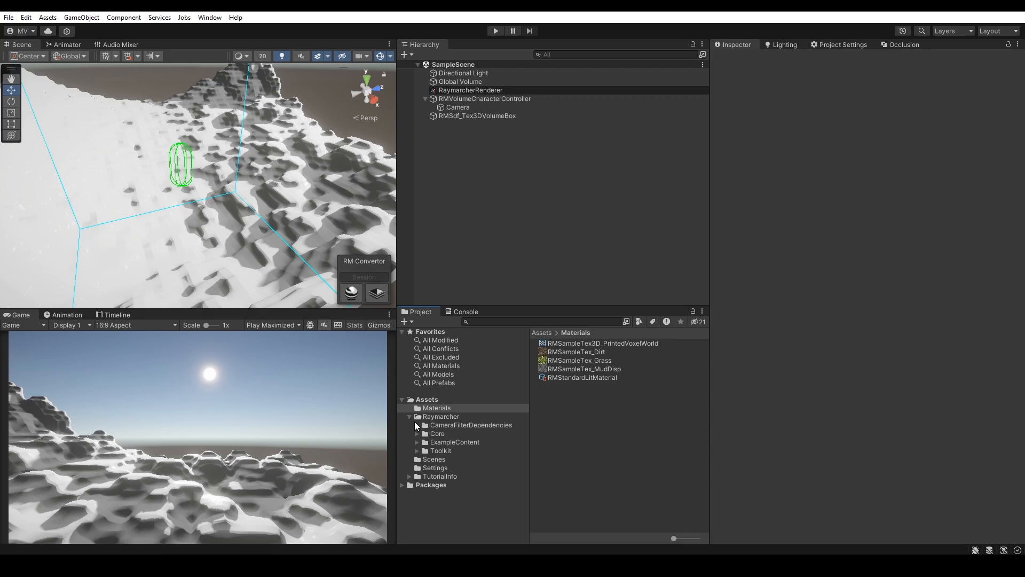
click(417, 451)
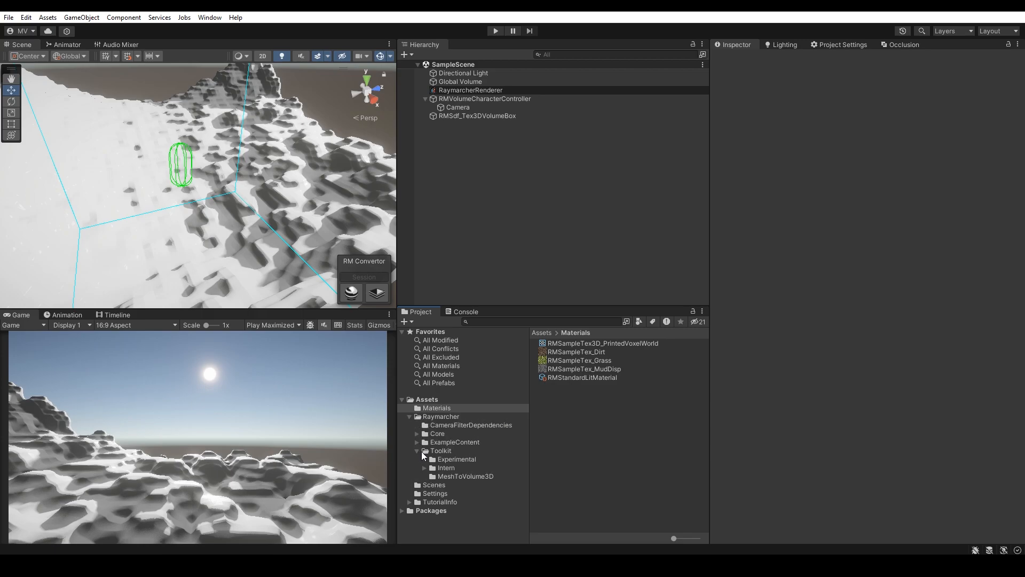
click(438, 451)
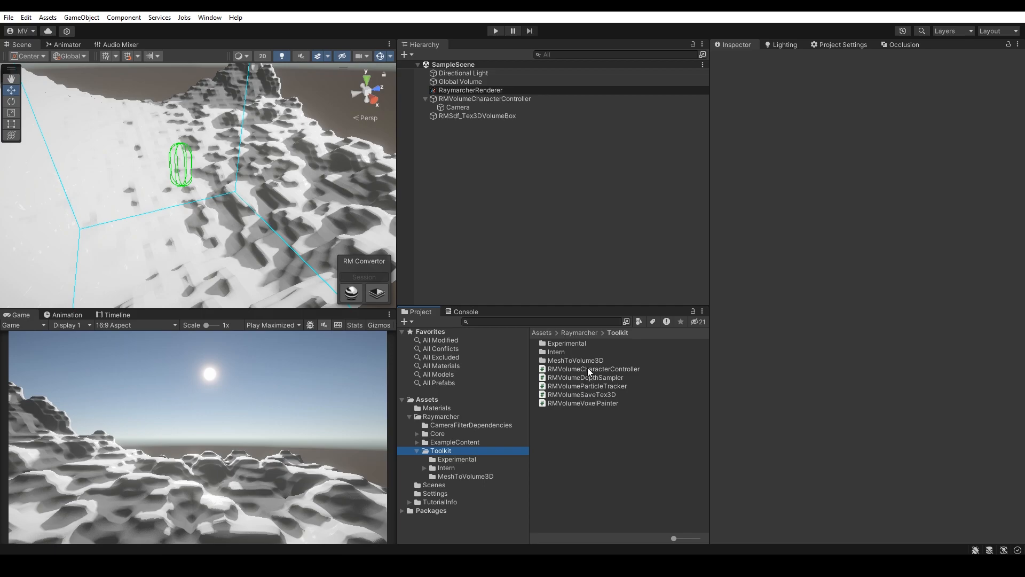
click(417, 443)
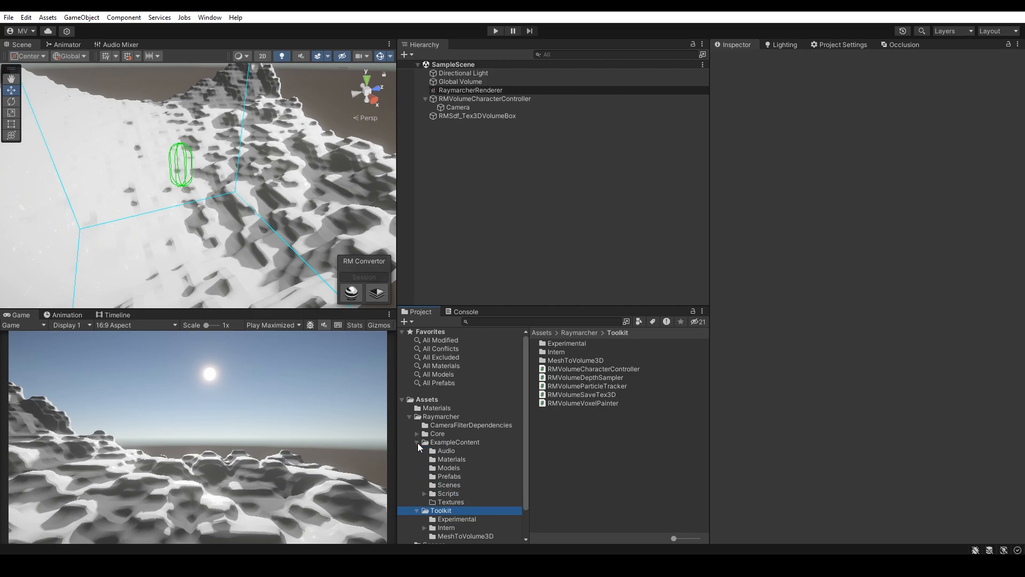
click(449, 493)
double_click(557, 353)
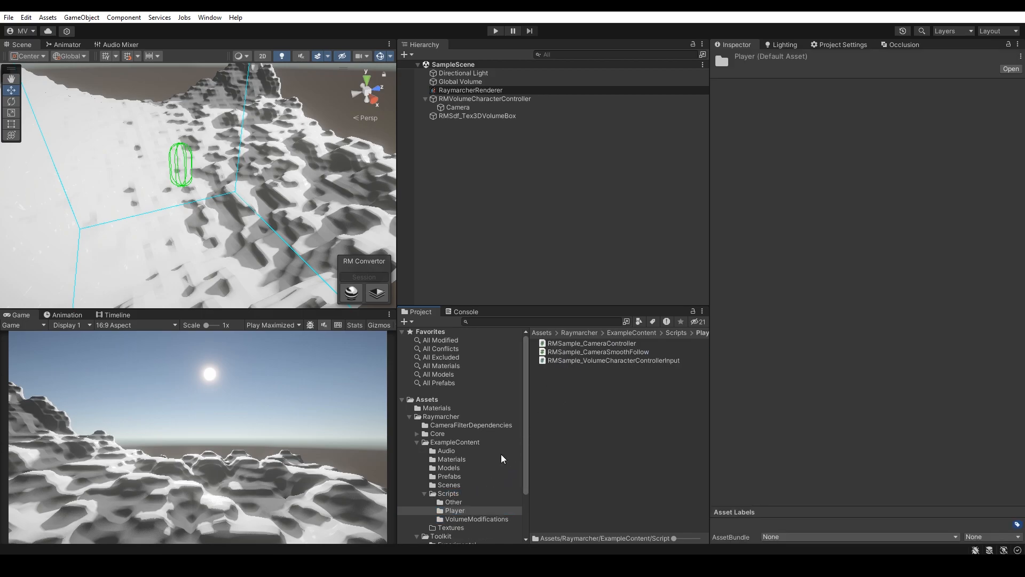
click(472, 519)
Step: Add the RMSample_VolumeVoxelPainterFPS script as a component on RMVolumeCharacterController
click(590, 369)
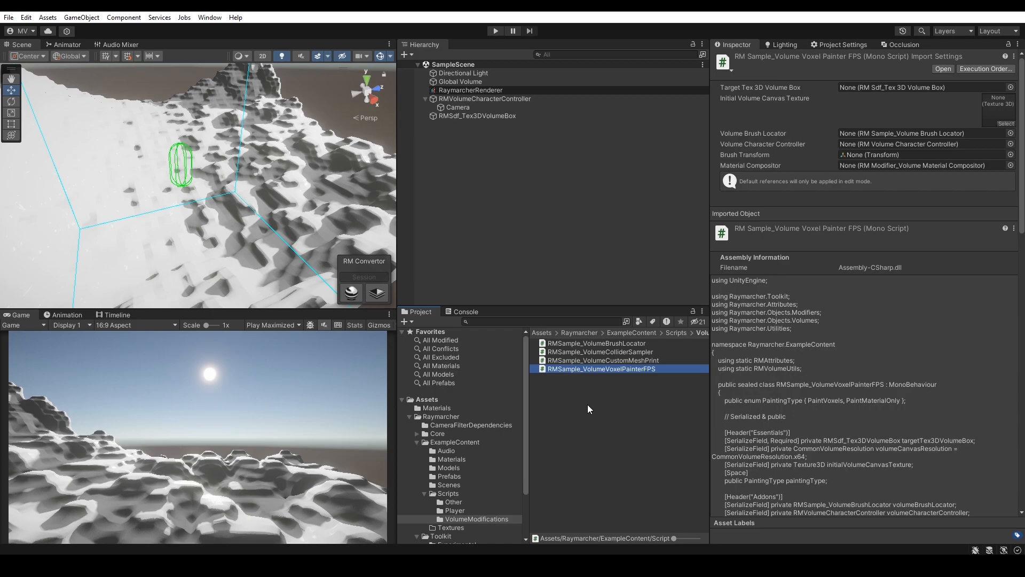
click(509, 98)
scroll(801, 340, down, 3)
mouse_move(648, 370)
mouse_down()
mouse_move(695, 395)
mouse_move(781, 520)
mouse_up()
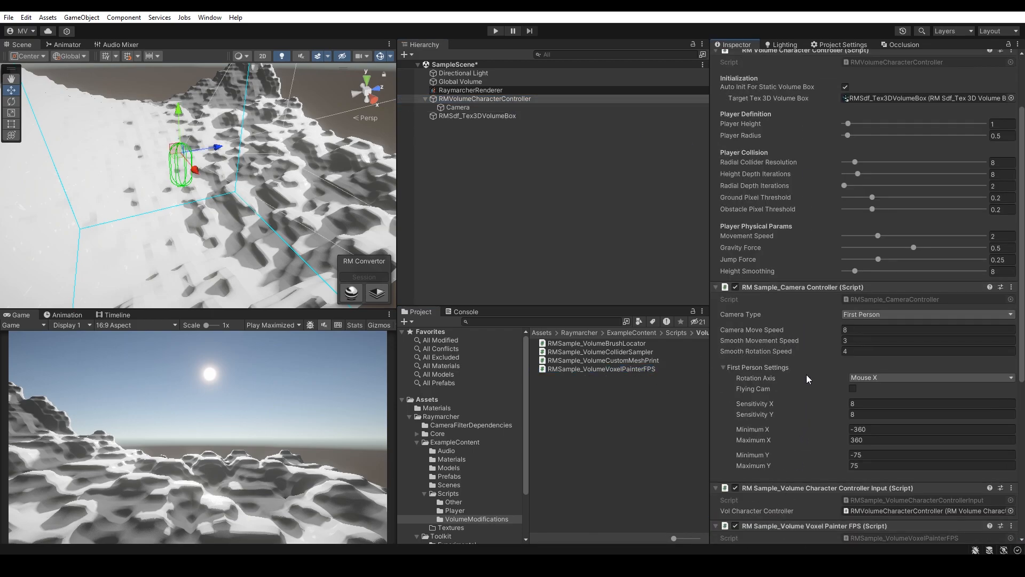
Step: Assign RMVolumeCharacterController as the painter's Volume Character Controller and RMSdf_Tex3DVolumeBox as its Target Tex 3D Volume Box
scroll(807, 371, down, 5)
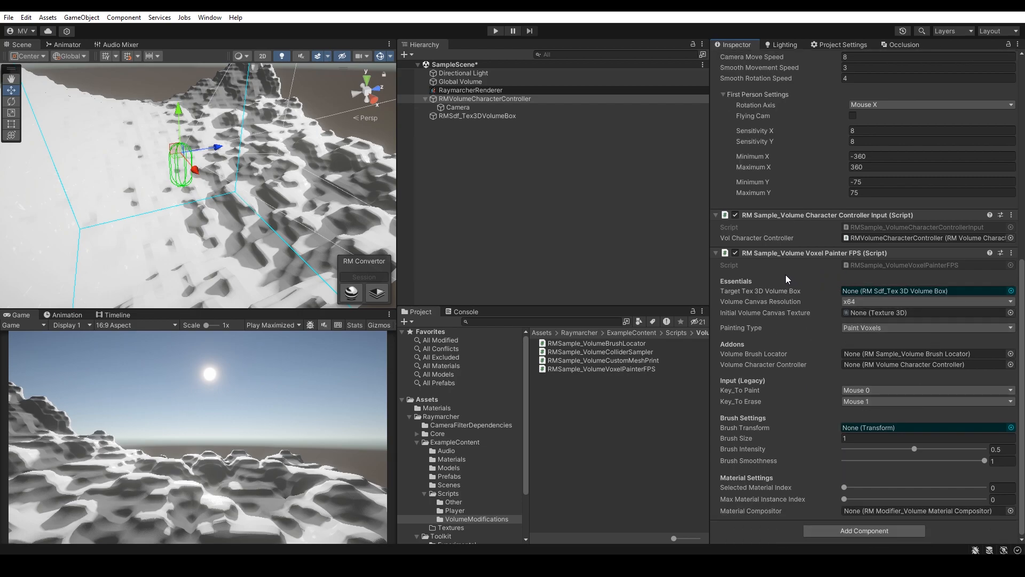
drag(529, 100, 873, 364)
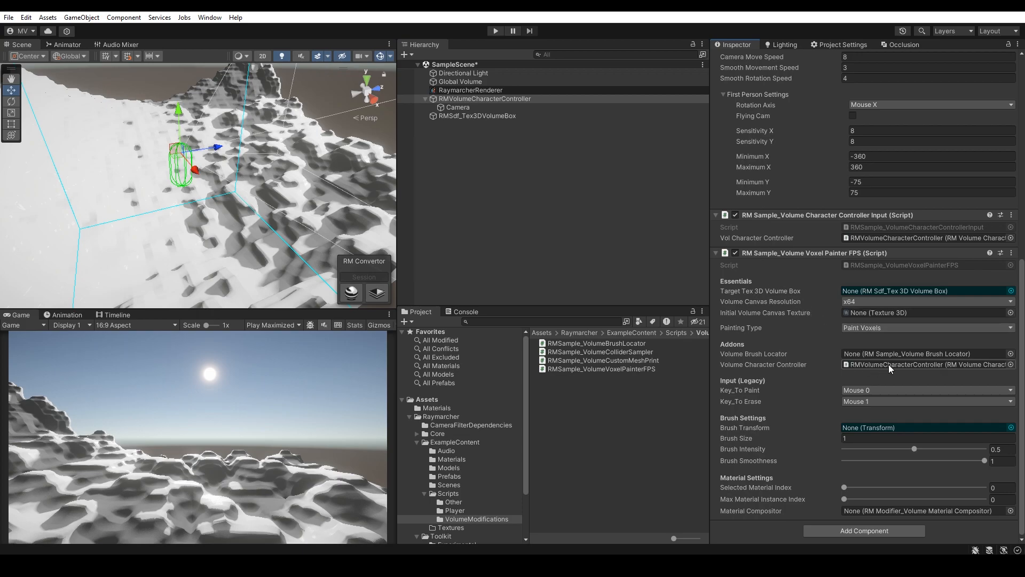
drag(478, 116, 888, 290)
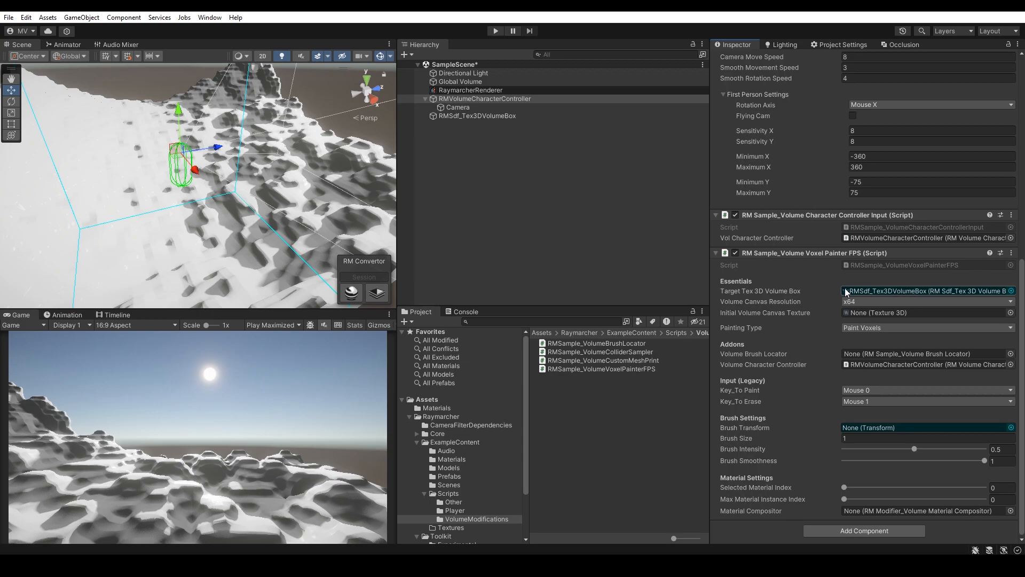
Step: Turn off Auto Init For Static Volume Box on the character controller
scroll(822, 363, up, 5)
scroll(880, 232, up, 3)
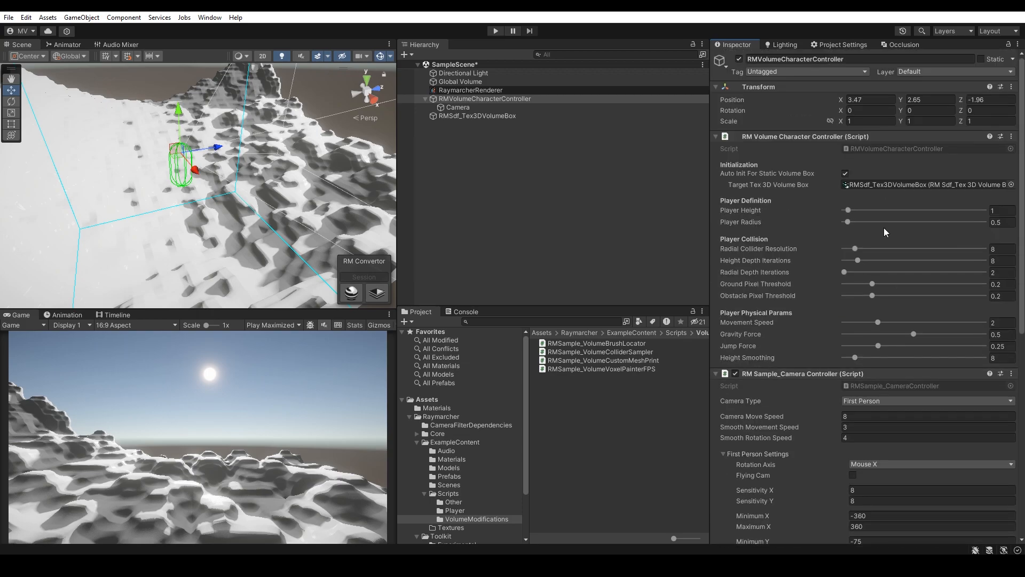
click(846, 174)
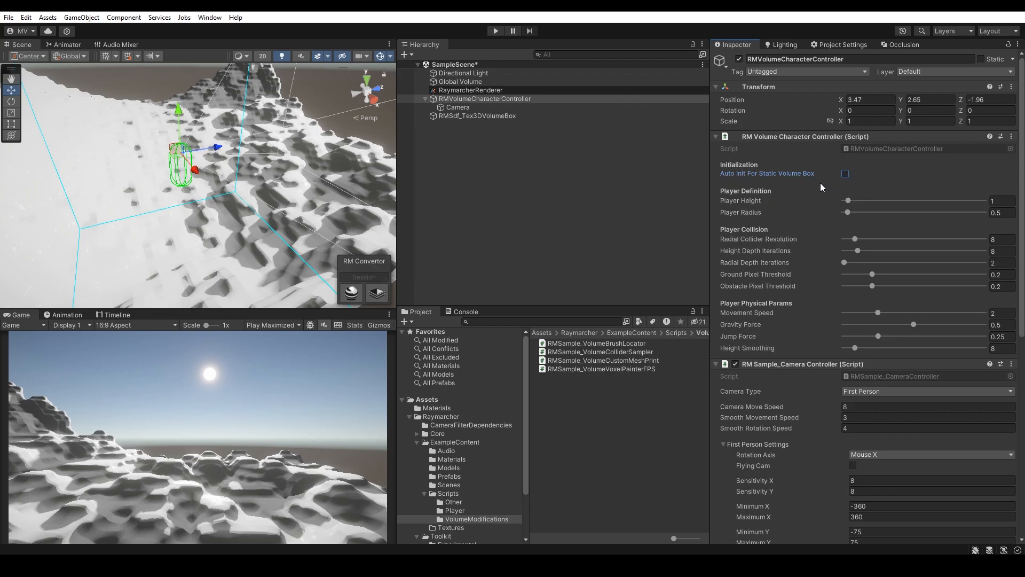
Step: Assign the RMSampleTex3D_PrintedVoxelWorld texture from Materials as the painter's Initial Volume Canvas Texture
scroll(821, 182, down, 15)
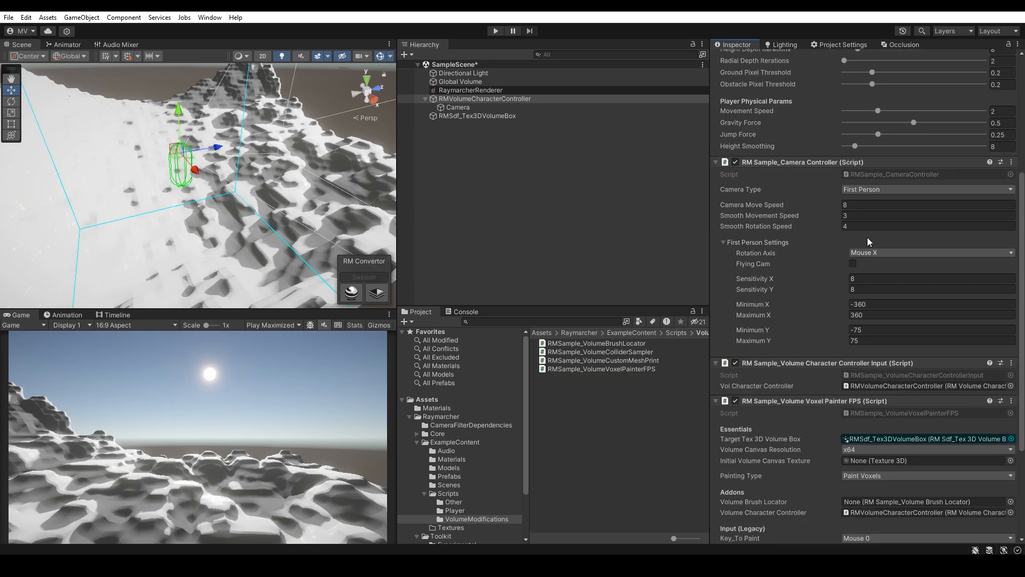
click(861, 300)
click(819, 299)
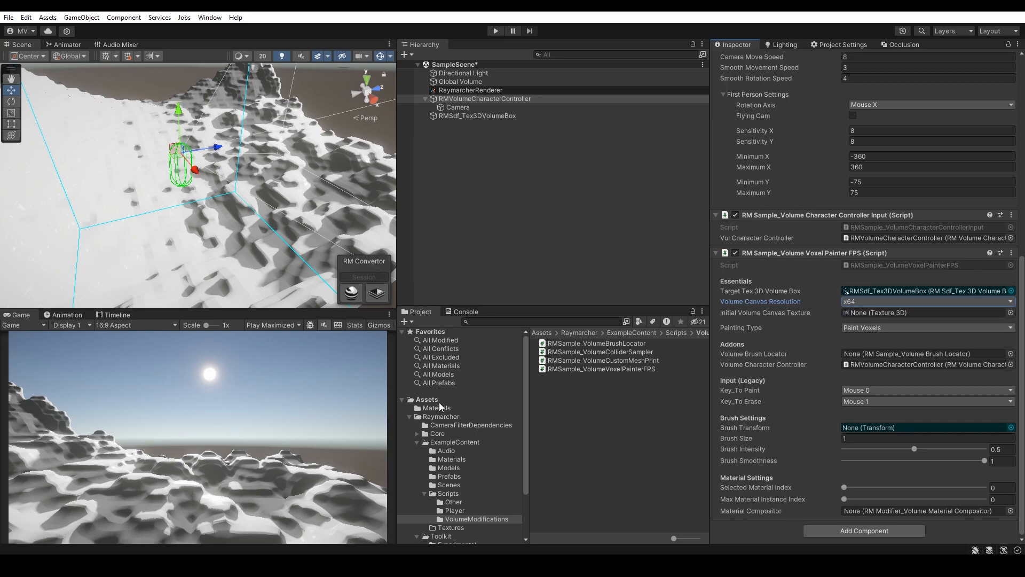
click(427, 400)
click(448, 408)
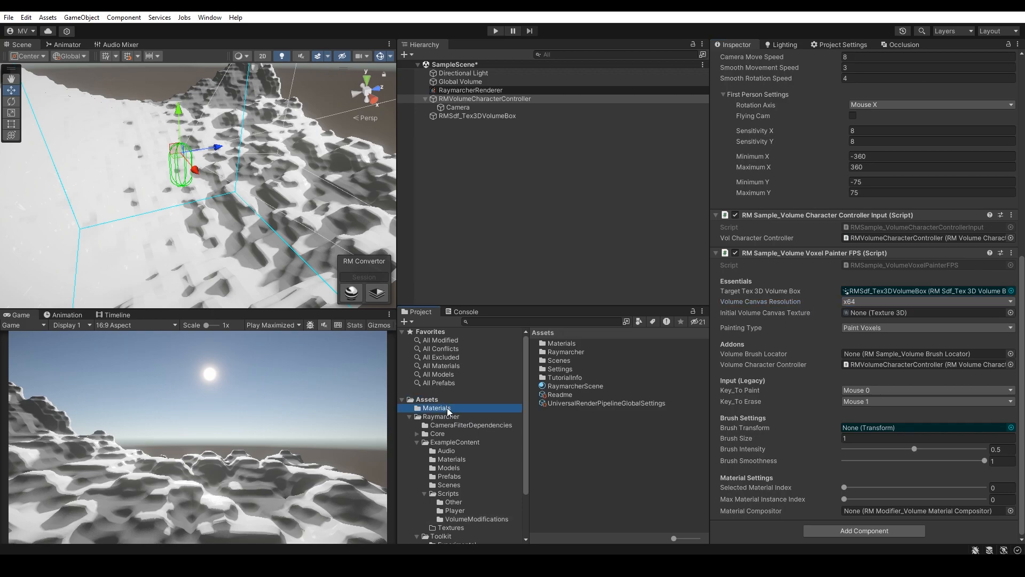
drag(556, 348, 862, 315)
Step: Inspect the PrintedVoxelWorld 3D texture's dimensions and the painter's Volume Canvas Resolution options
click(621, 343)
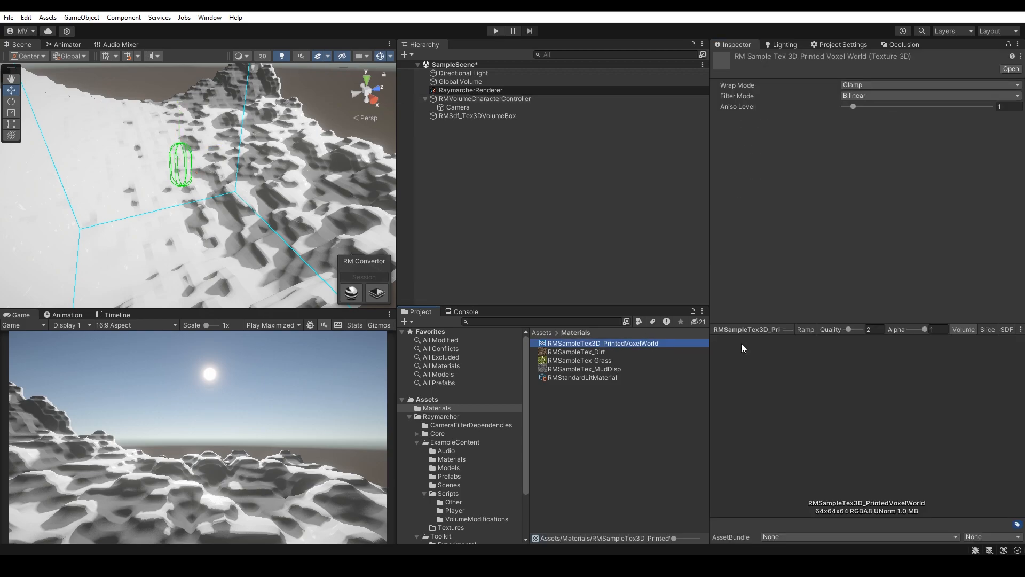
click(828, 511)
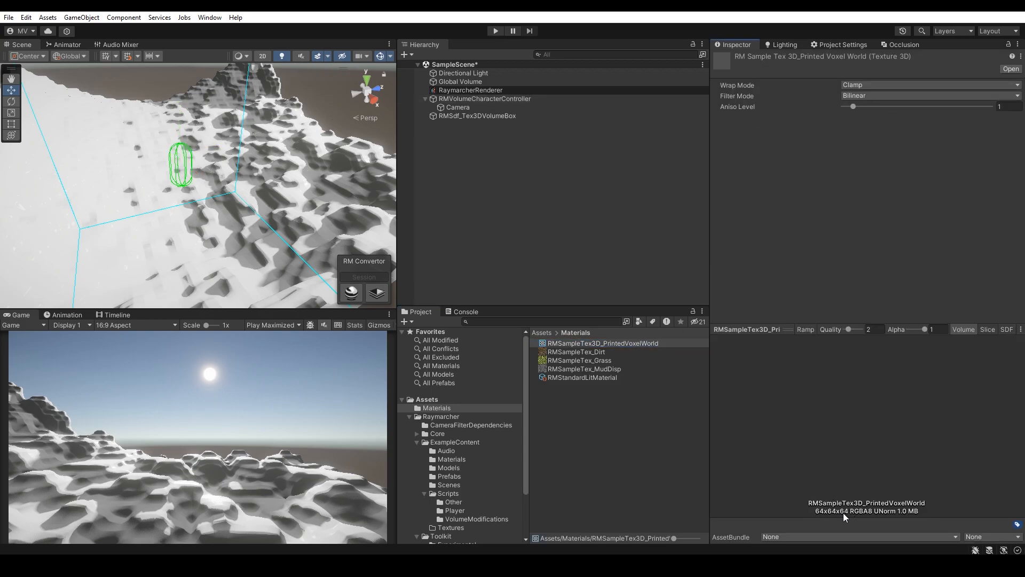
click(514, 99)
scroll(851, 408, down, 8)
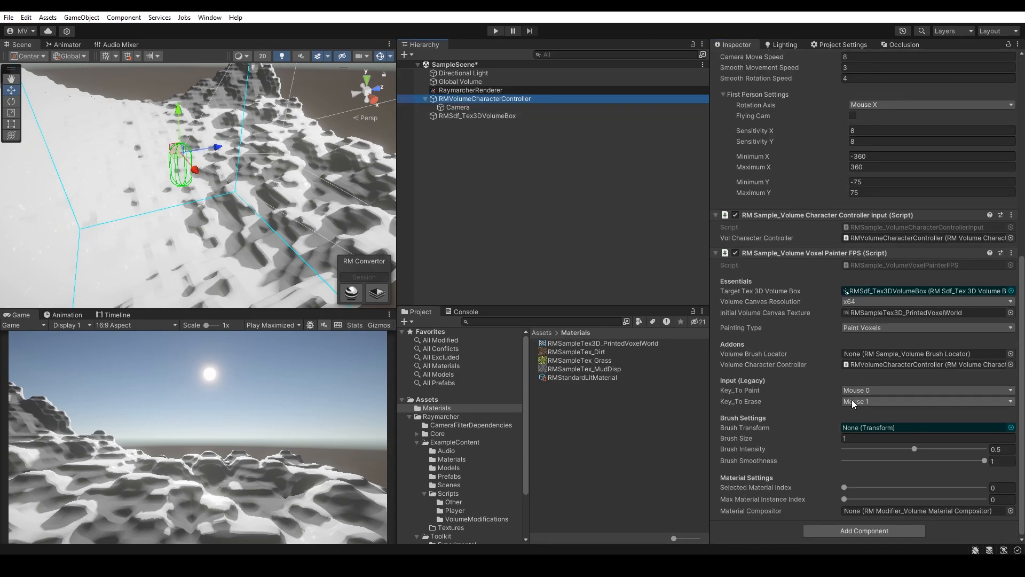
click(852, 299)
click(864, 349)
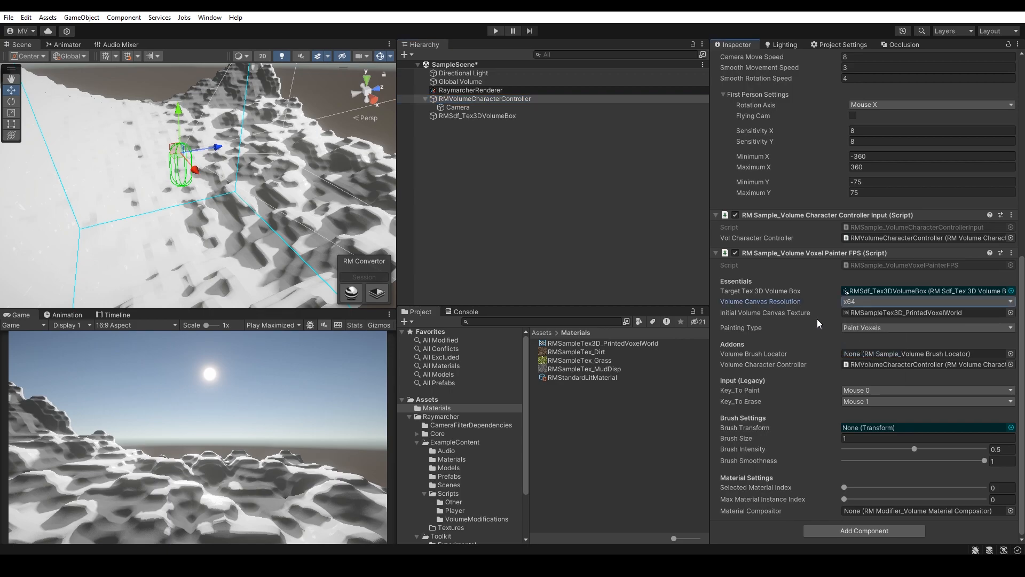
drag(783, 335, 905, 317)
Step: Create a sphere object in the scene and name it Brush
click(406, 55)
mouse_move(454, 119)
click(555, 128)
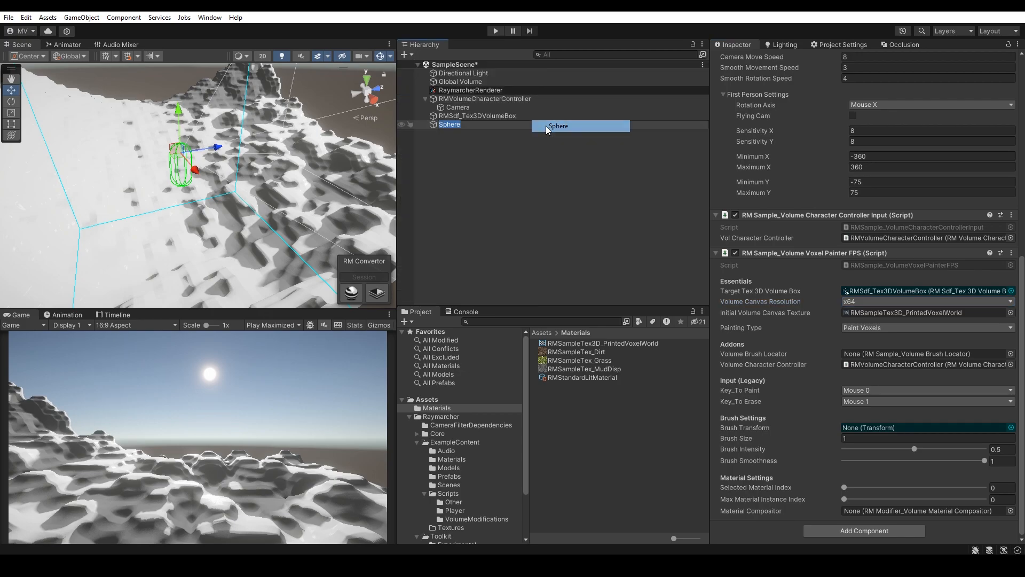
text(Brush)
key(Return)
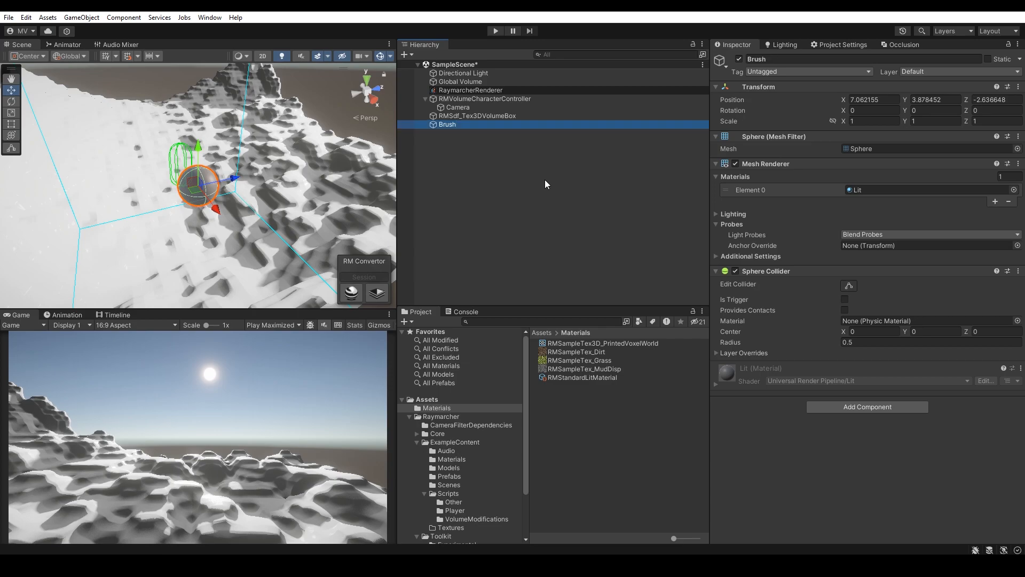
Step: Remove the Brush's Sphere Collider and parent it under the Camera
right_click(804, 269)
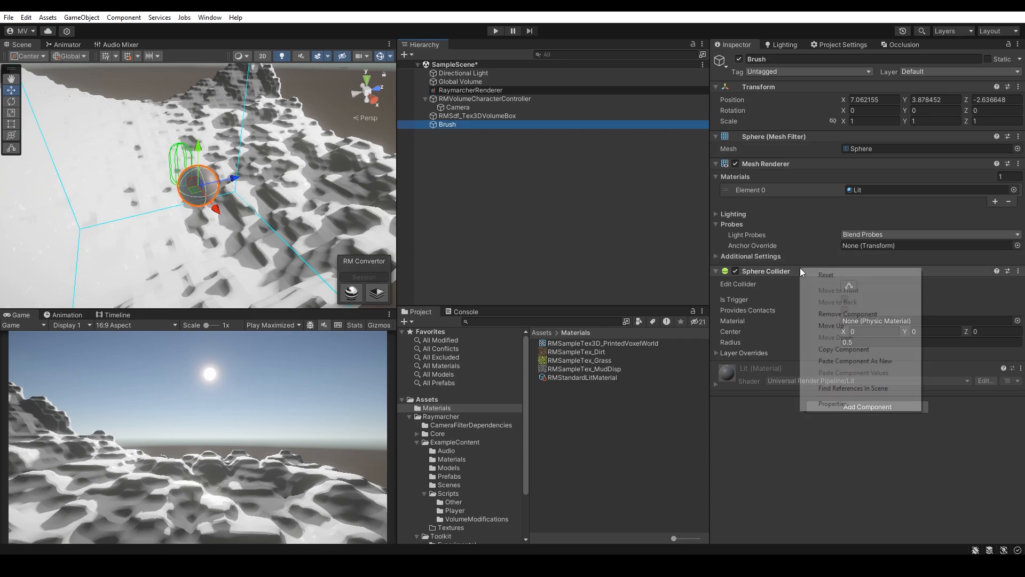
click(848, 315)
drag(455, 115, 457, 107)
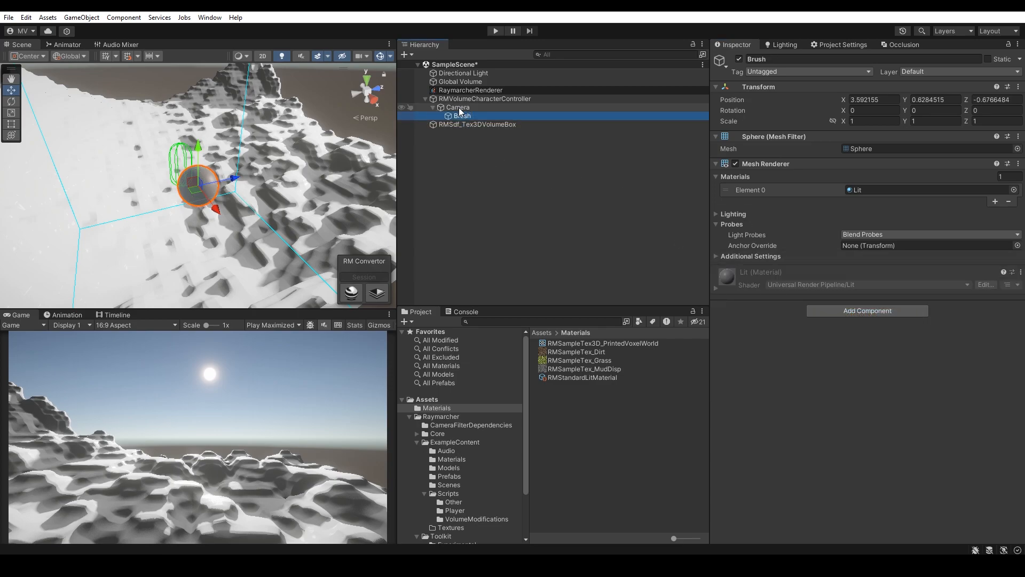
Step: Reset the Brush's transform, then place it about 3.63 units ahead of the camera and scale it to about 0.22
right_click(774, 86)
click(791, 94)
key(w)
right_drag(146, 147, 156, 134)
mouse_move(207, 164)
mouse_down()
mouse_move(308, 152)
mouse_move(274, 191)
mouse_up()
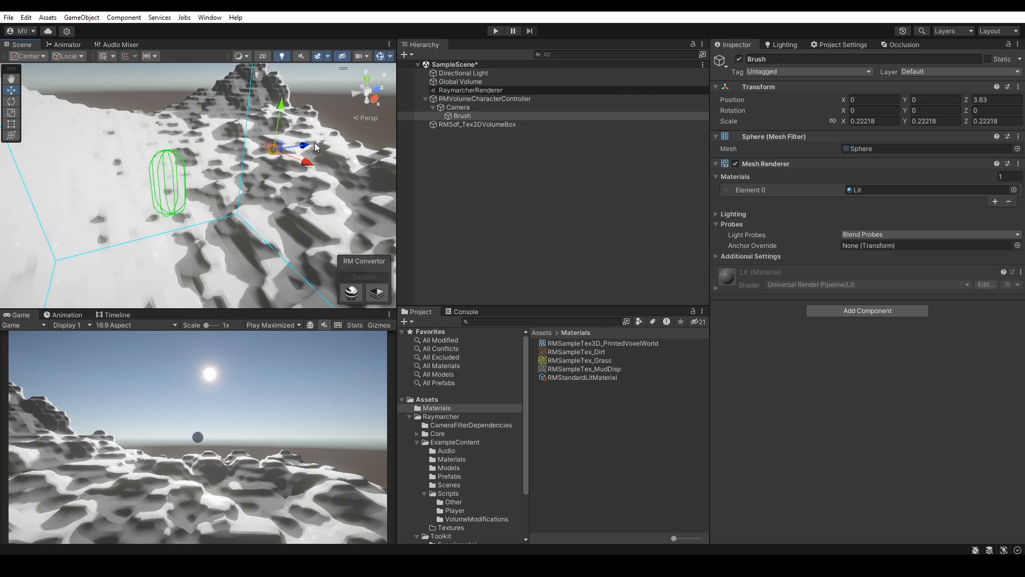
Step: Assign Brush as the voxel painter's Brush Transform and lower Brush Intensity to about 0.07
click(484, 98)
scroll(901, 258, down, 10)
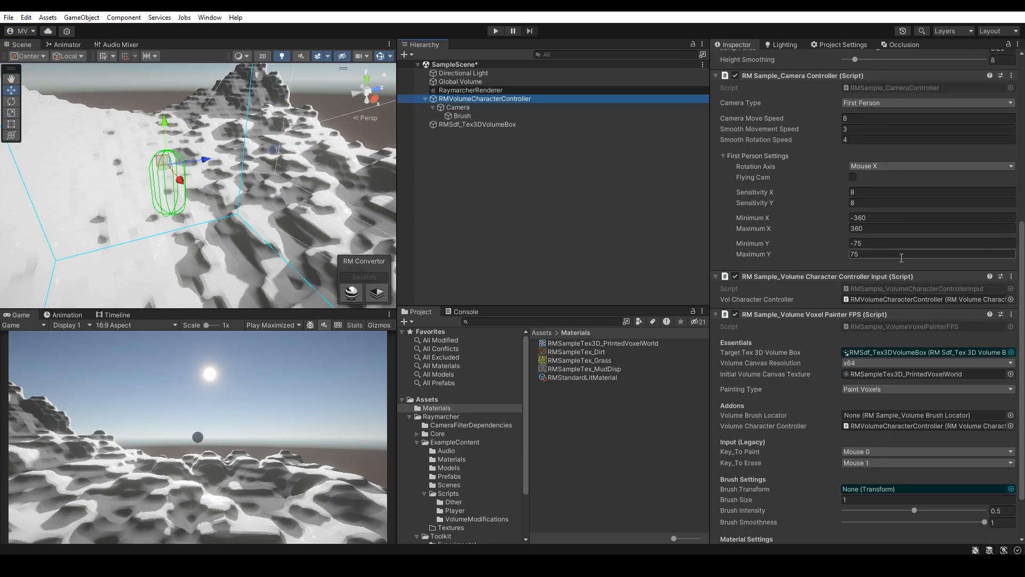
scroll(901, 258, down, 3)
mouse_move(463, 116)
mouse_down()
mouse_move(888, 289)
mouse_move(904, 352)
mouse_move(871, 400)
mouse_move(868, 509)
mouse_move(866, 433)
mouse_move(876, 431)
mouse_up()
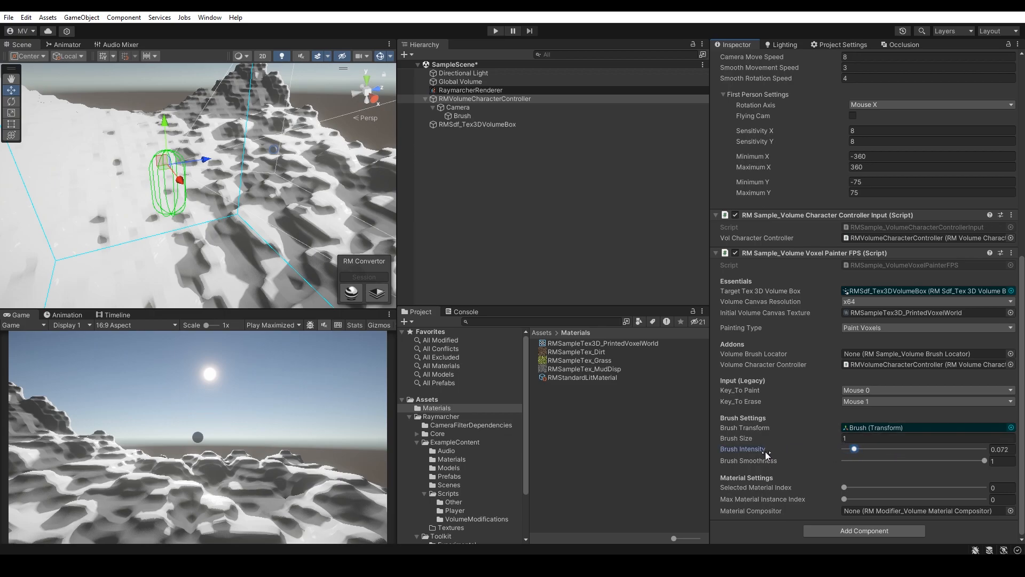
Step: Deselect everything, widen the Scene view, and enter Play mode
click(441, 236)
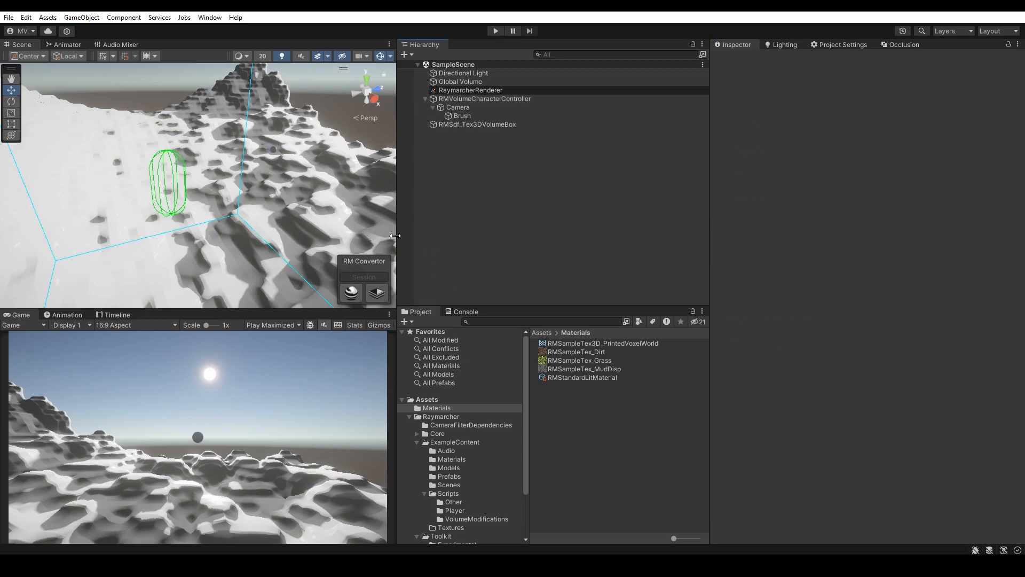
drag(395, 235, 463, 249)
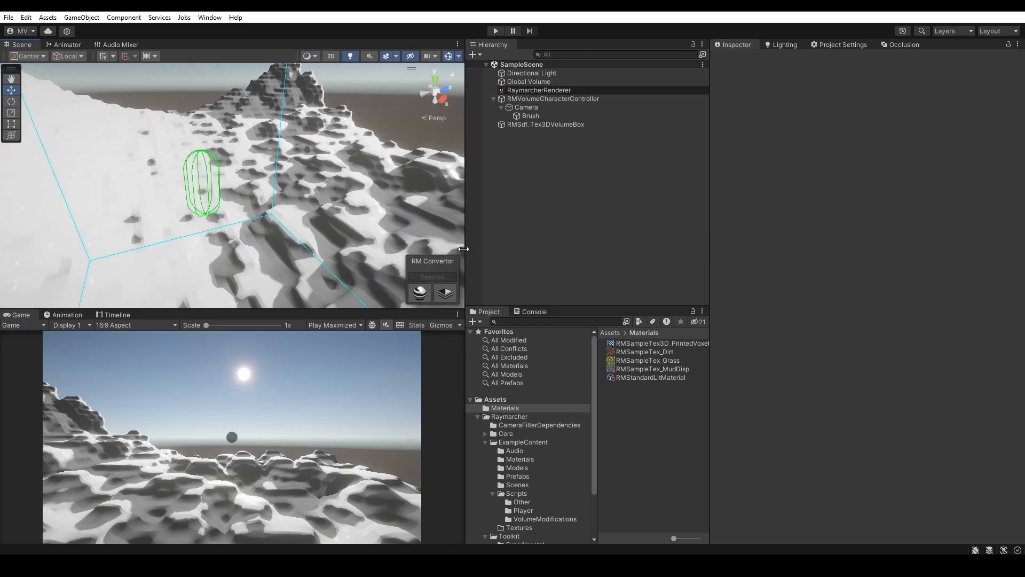
click(496, 31)
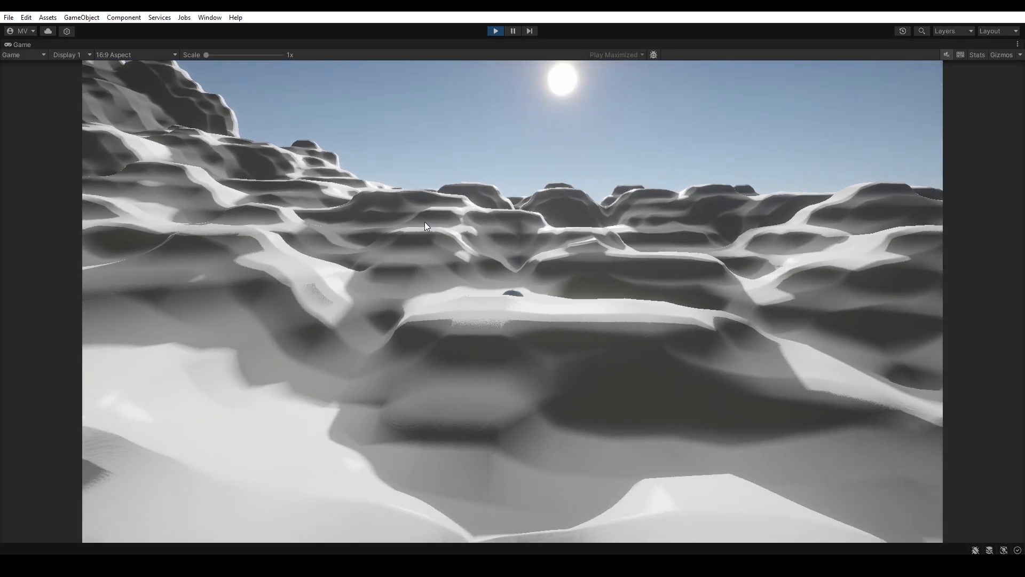
Step: Walk and look around the terrain in first person in Play mode, and exit Play mode
mouse_move(425, 222)
mouse_down()
mouse_move(425, 201)
mouse_move(410, 220)
mouse_up()
key(w)
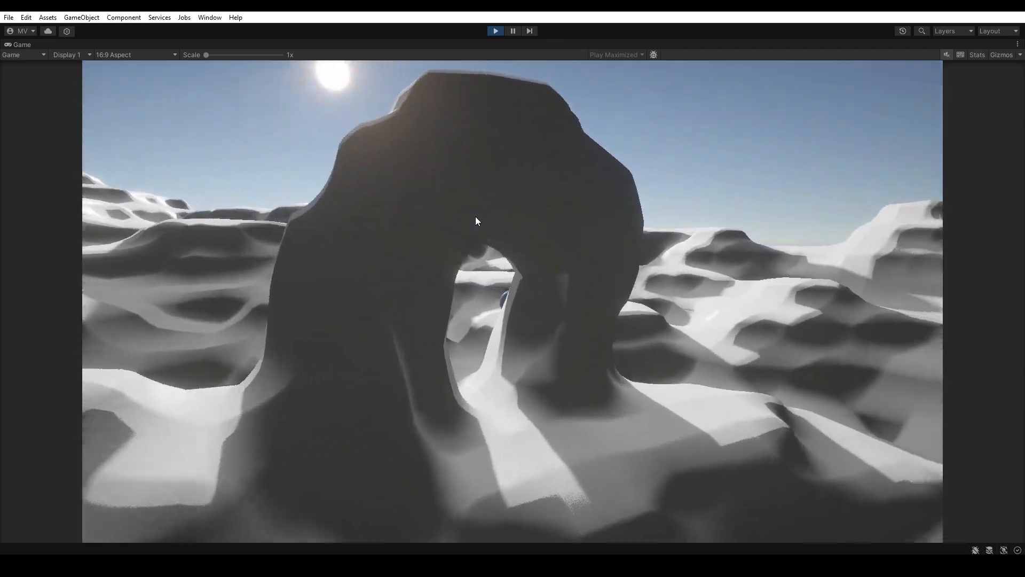
key(w)
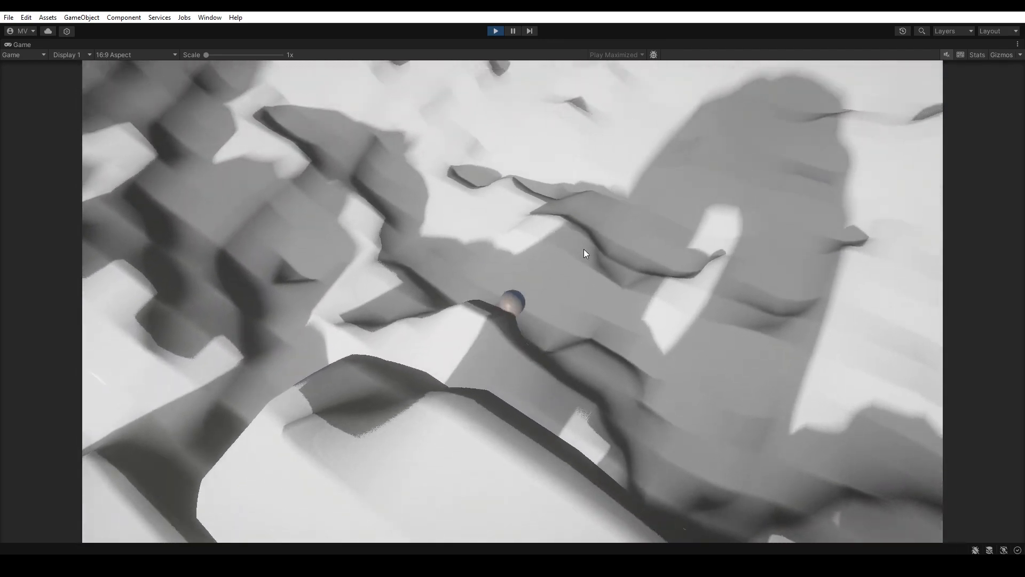
mouse_move(584, 249)
mouse_down()
mouse_move(620, 213)
mouse_move(639, 223)
mouse_move(653, 256)
mouse_move(653, 248)
mouse_up()
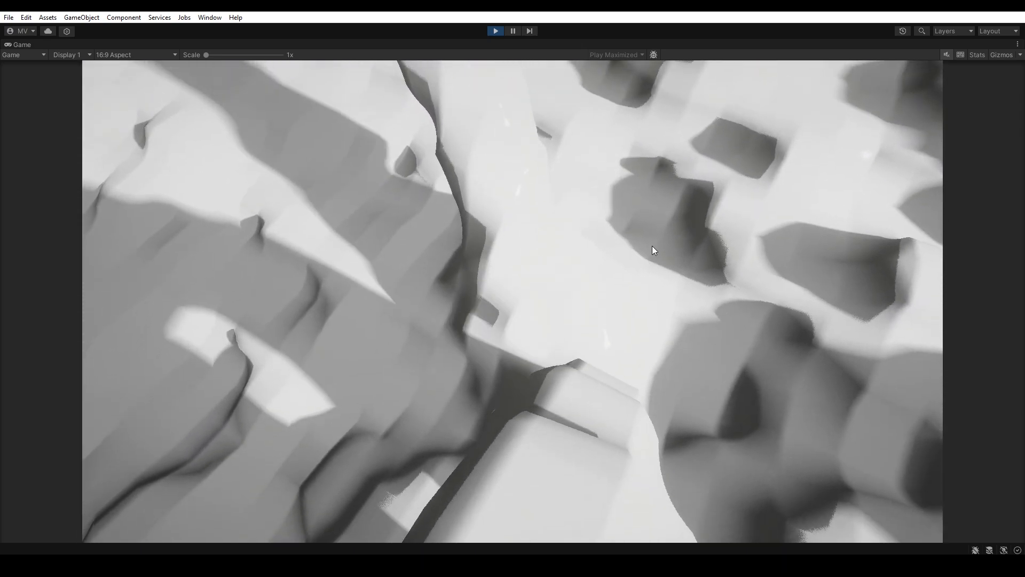
key(w)
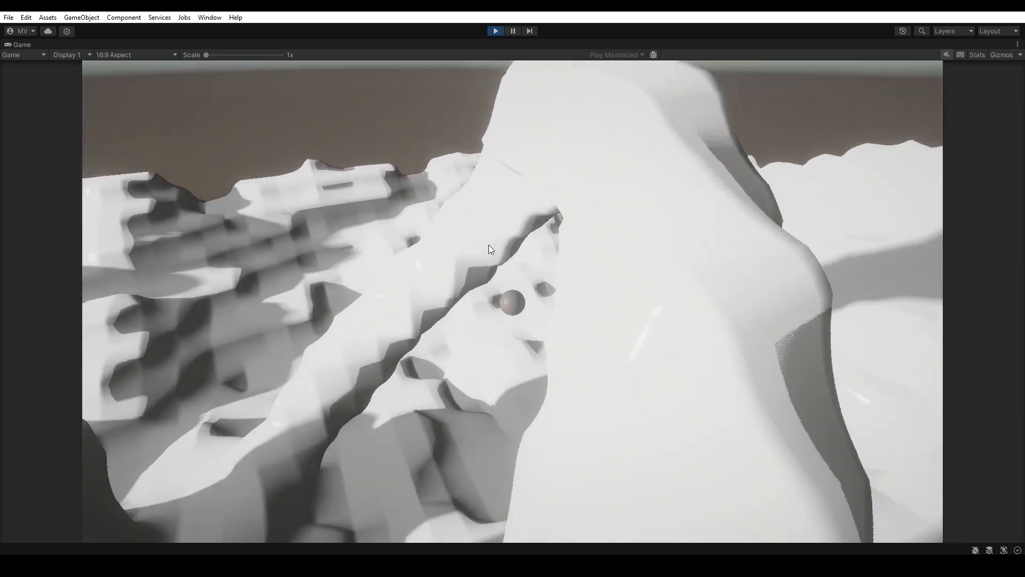
key(w)
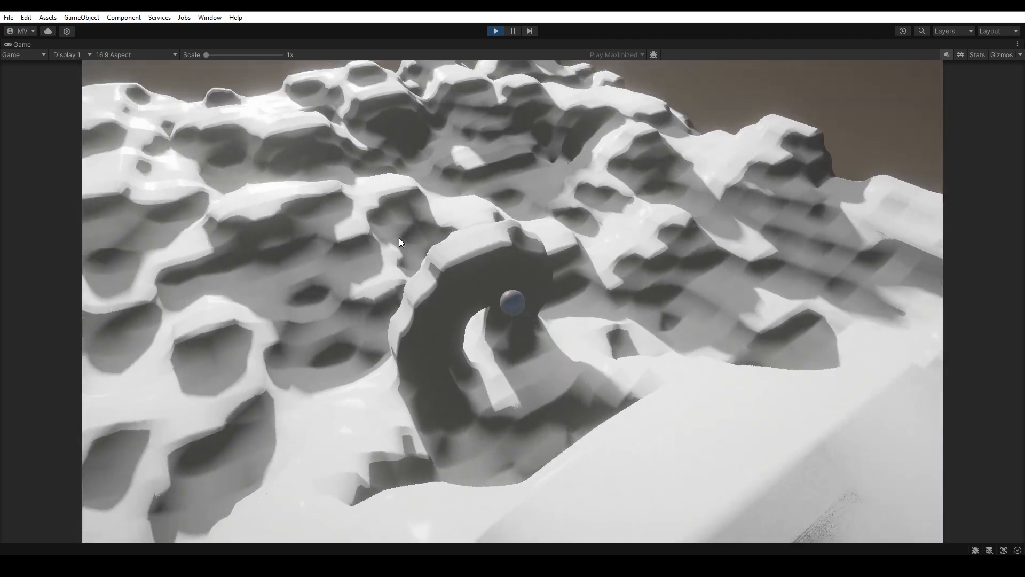
mouse_move(399, 238)
mouse_down()
mouse_move(412, 227)
mouse_move(384, 227)
mouse_move(355, 246)
mouse_up()
key(a)
key(w)
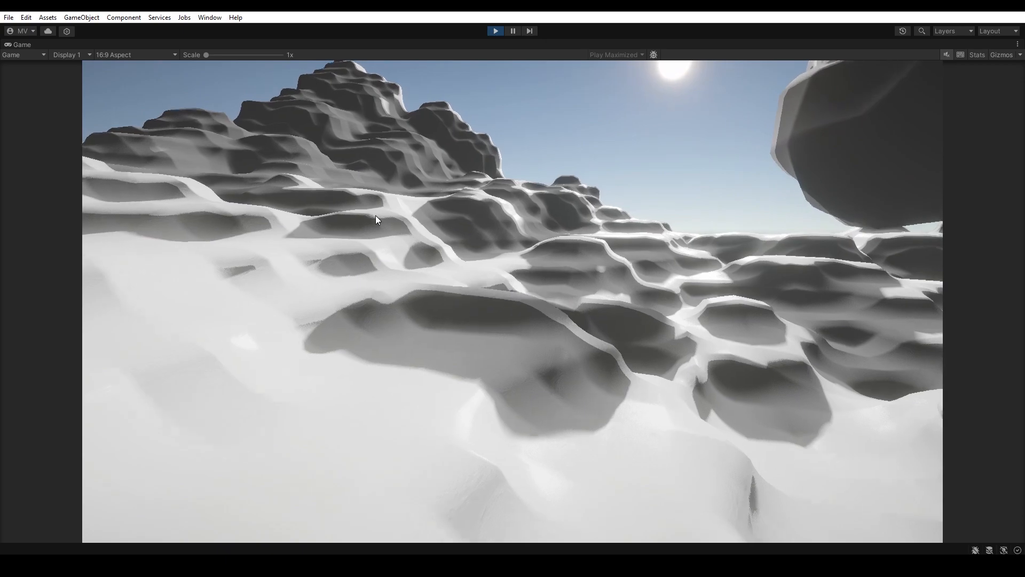
key(w)
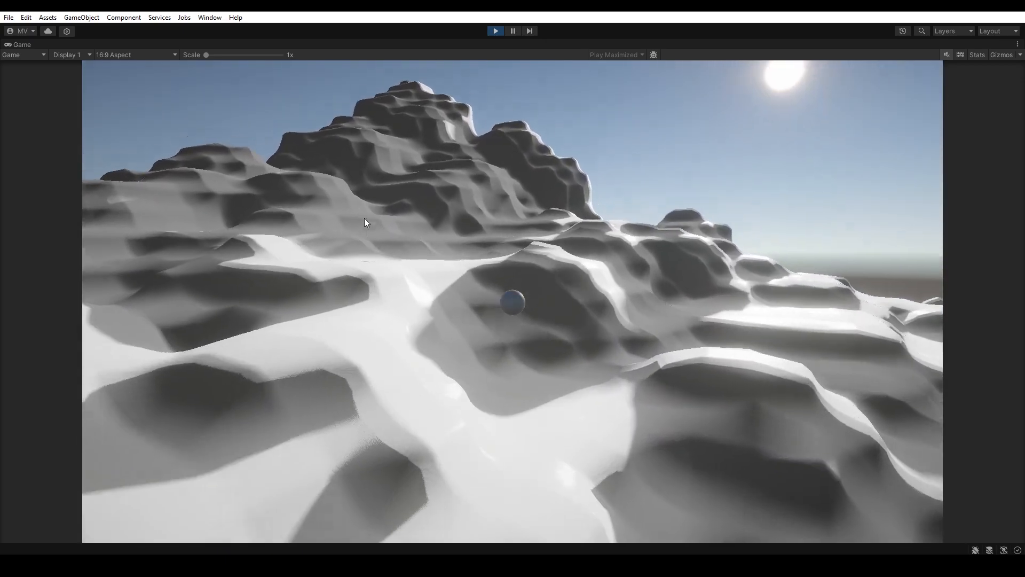
right_drag(364, 218, 424, 221)
key(w)
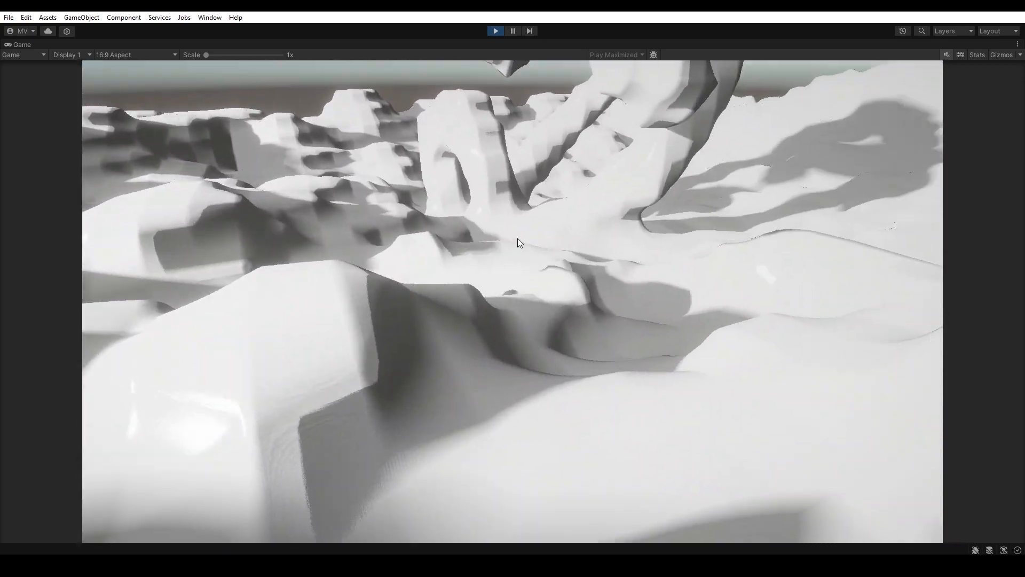
key(ctrl+p)
Step: Add the RMSample_VolumeBrushLocator script from the VolumeModifications folder to RMVolumeCharacterController
click(569, 98)
scroll(818, 379, down, 10)
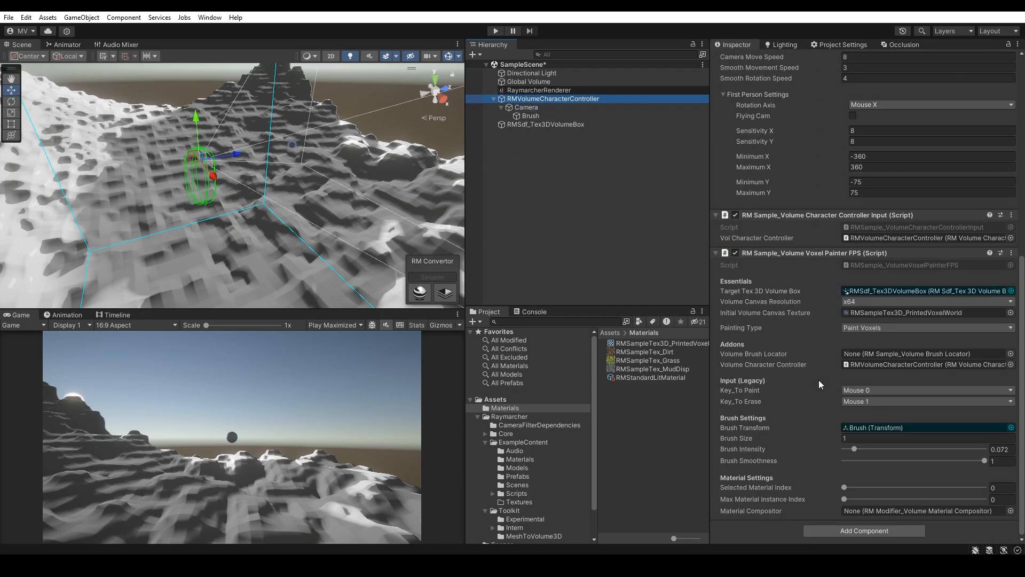
scroll(558, 435, down, 2)
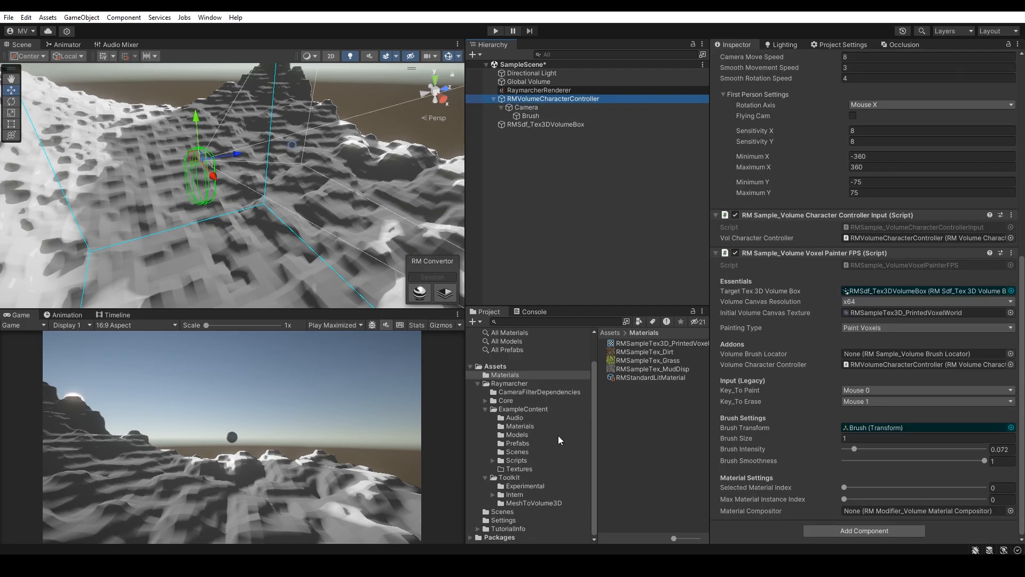
click(516, 479)
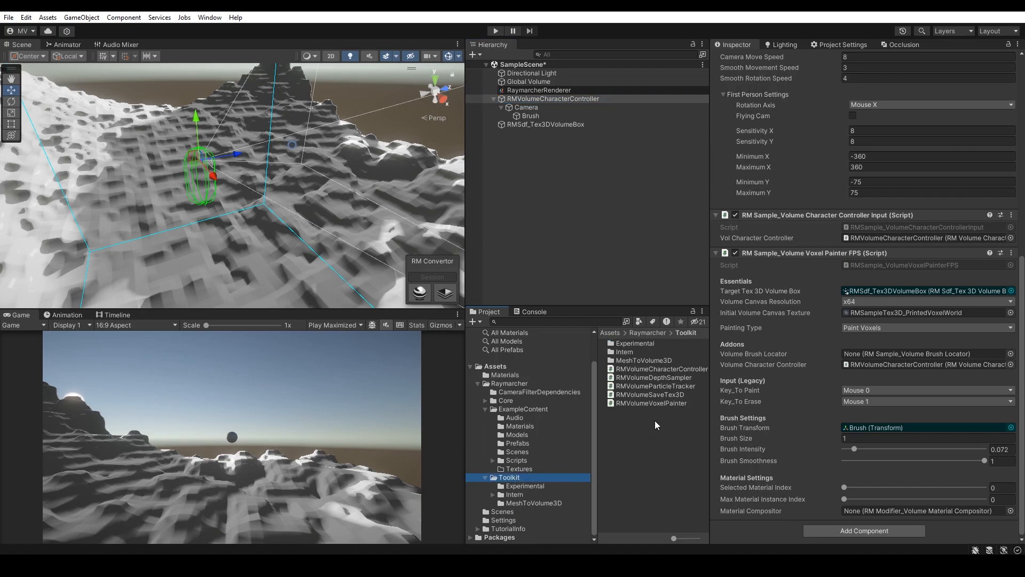
click(516, 460)
click(492, 460)
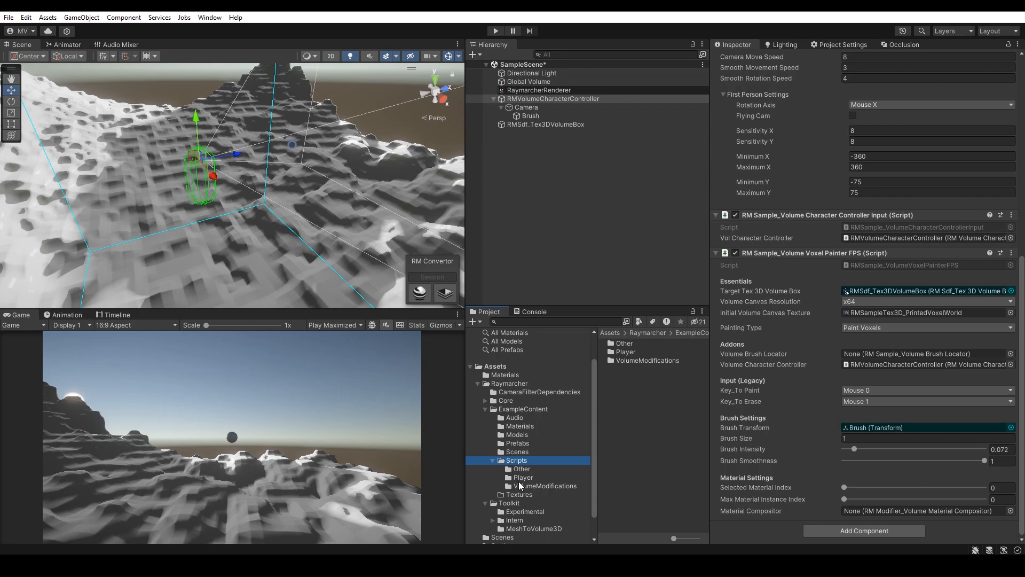
click(520, 486)
drag(708, 380, 741, 380)
drag(701, 343, 801, 529)
scroll(832, 373, down, 5)
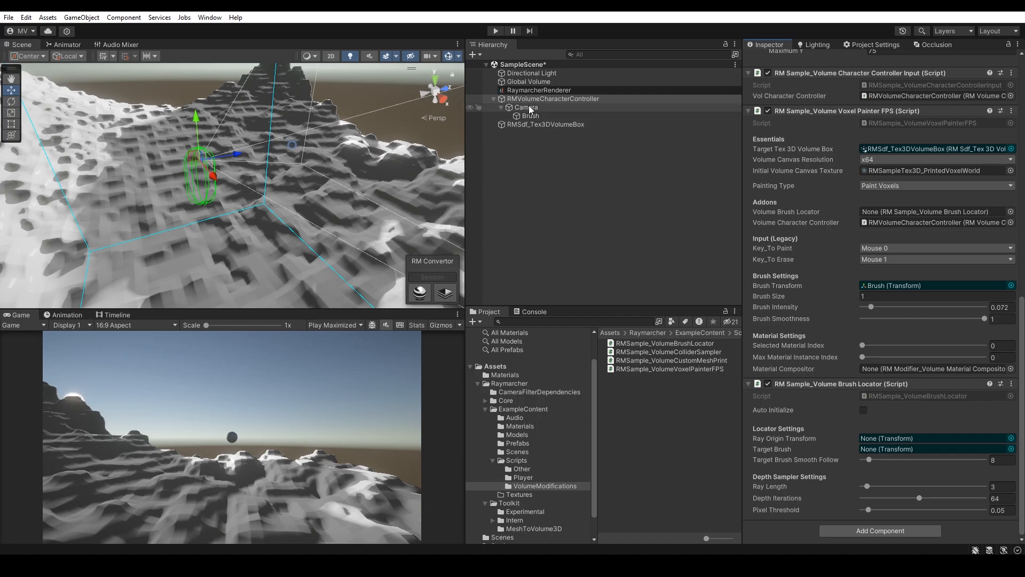
Step: Assign Camera as the brush locator's Ray Origin Transform and Brush as its Target Brush
drag(526, 107, 887, 441)
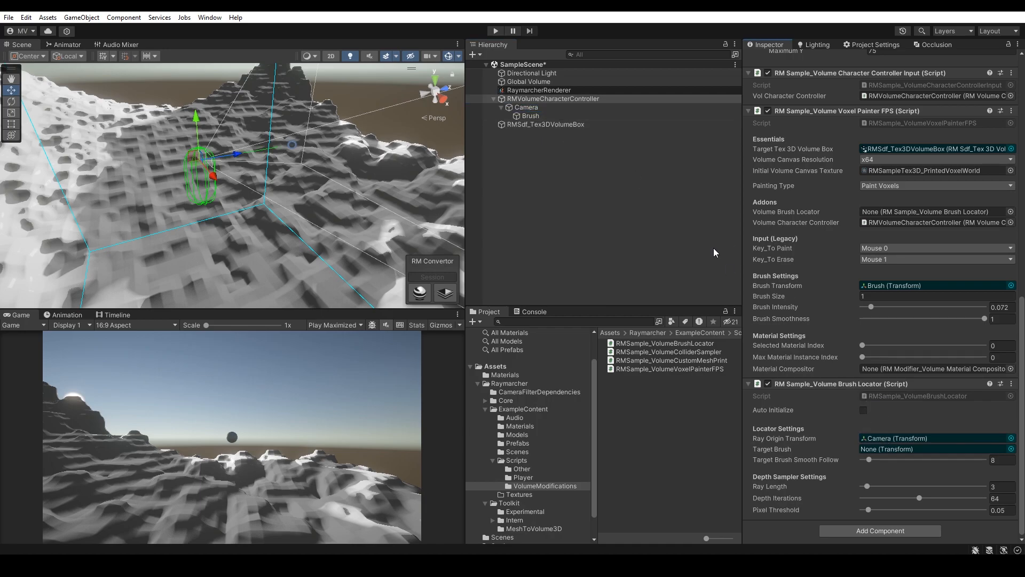
mouse_move(530, 116)
mouse_down()
mouse_move(872, 422)
mouse_move(885, 448)
mouse_up()
Step: Assign RMVolumeCharacterController as the voxel painter's Volume Brush Locator
scroll(836, 317, up, 1)
scroll(836, 316, up, 1)
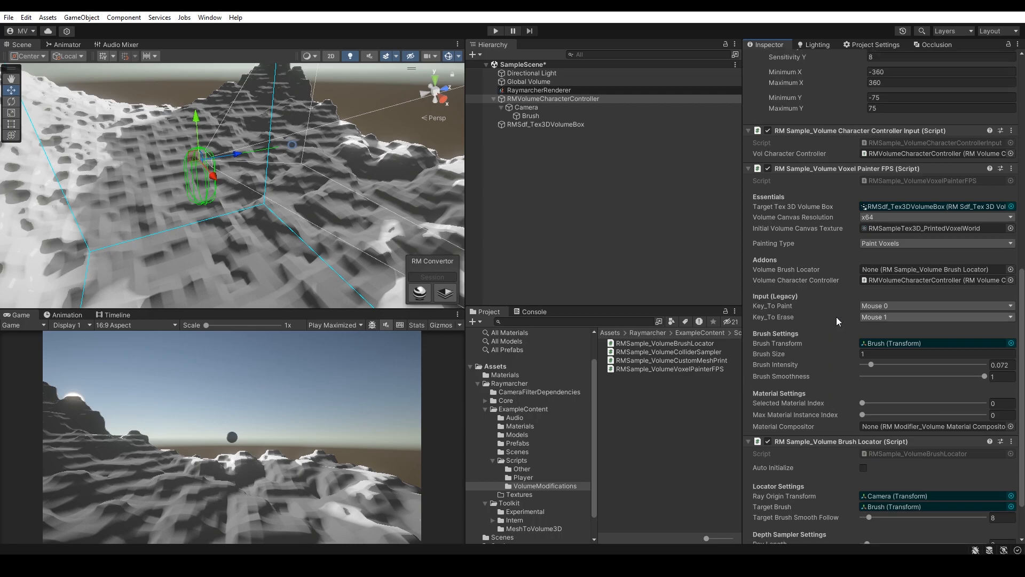
scroll(836, 313, up, 1)
mouse_move(550, 99)
mouse_down()
mouse_move(721, 224)
mouse_move(891, 299)
mouse_move(917, 300)
mouse_up()
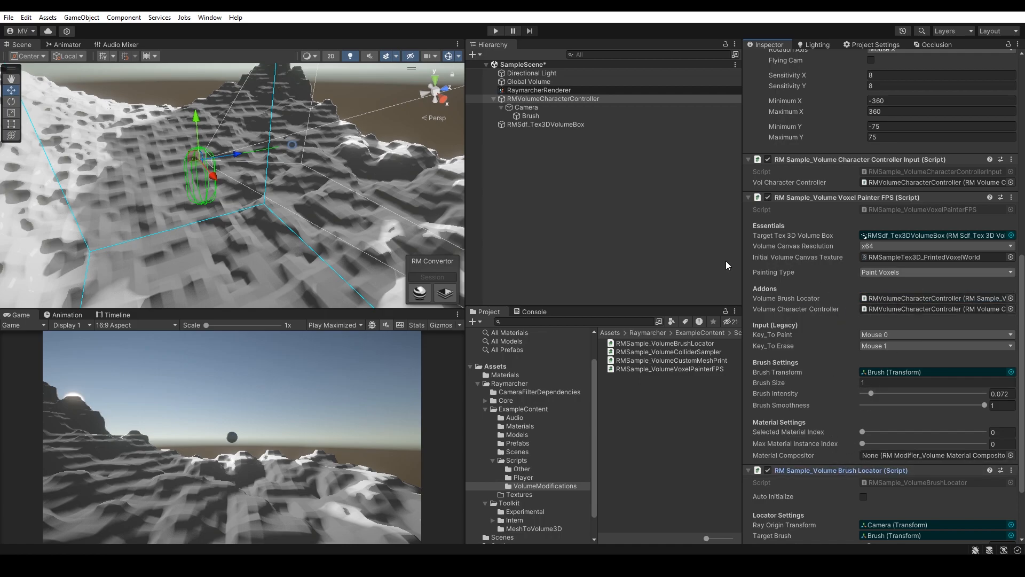
Step: Enter Play mode briefly to test the brush locator and exit again
drag(468, 178, 500, 160)
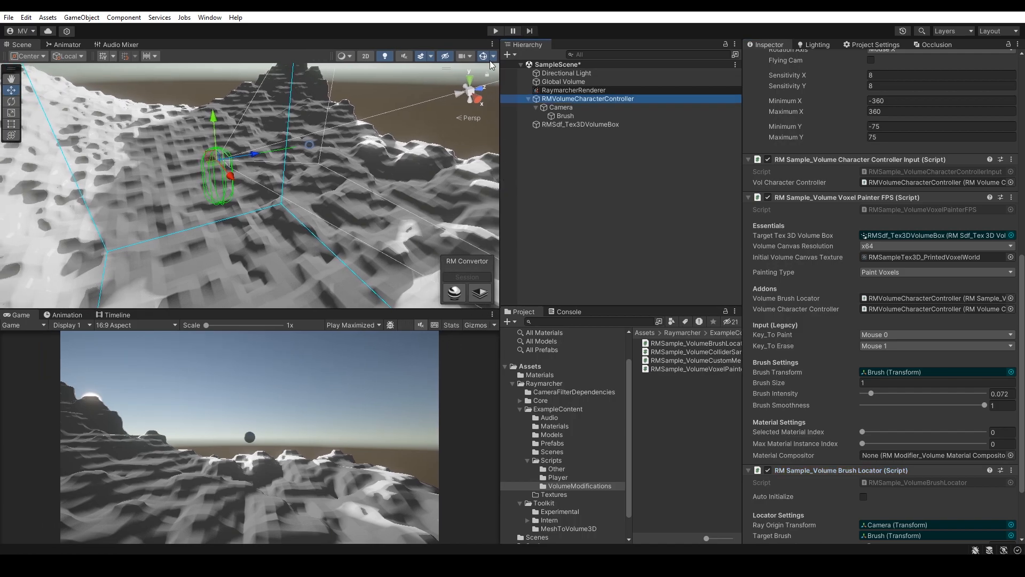
click(495, 31)
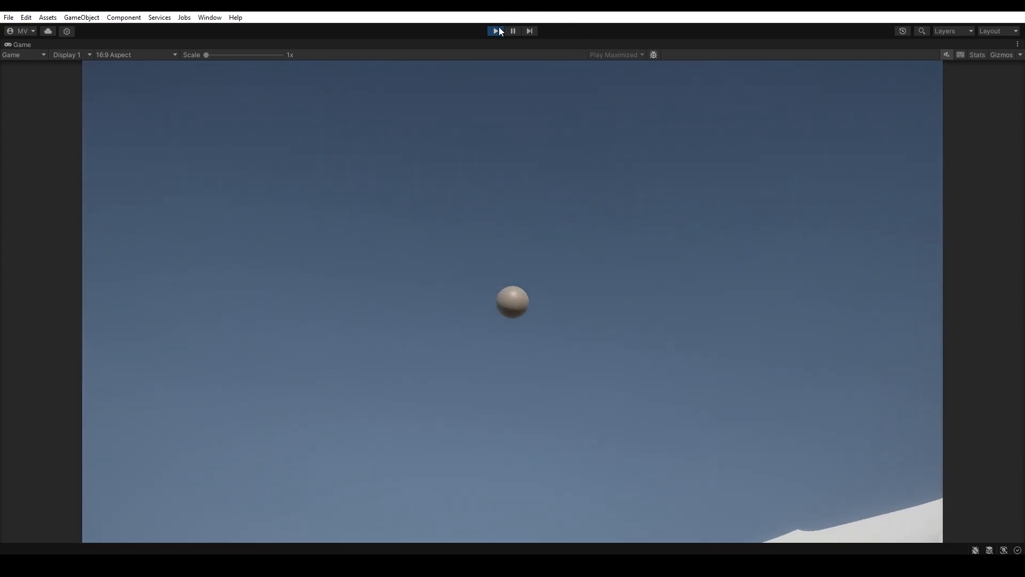
click(499, 31)
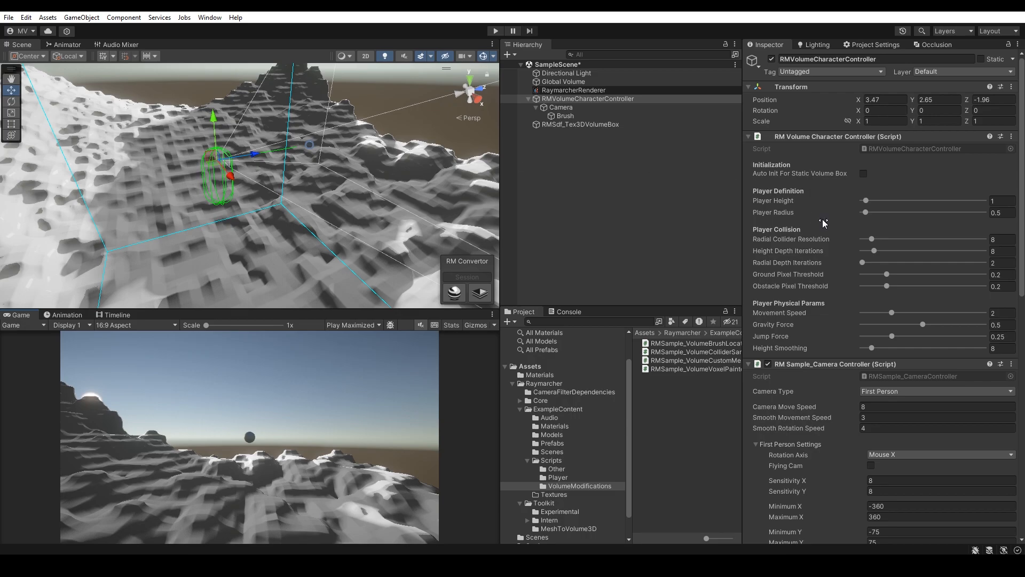
Step: Increase the brush locator's Target Brush Smooth Follow and Pixel Threshold sliders
scroll(870, 296, down, 15)
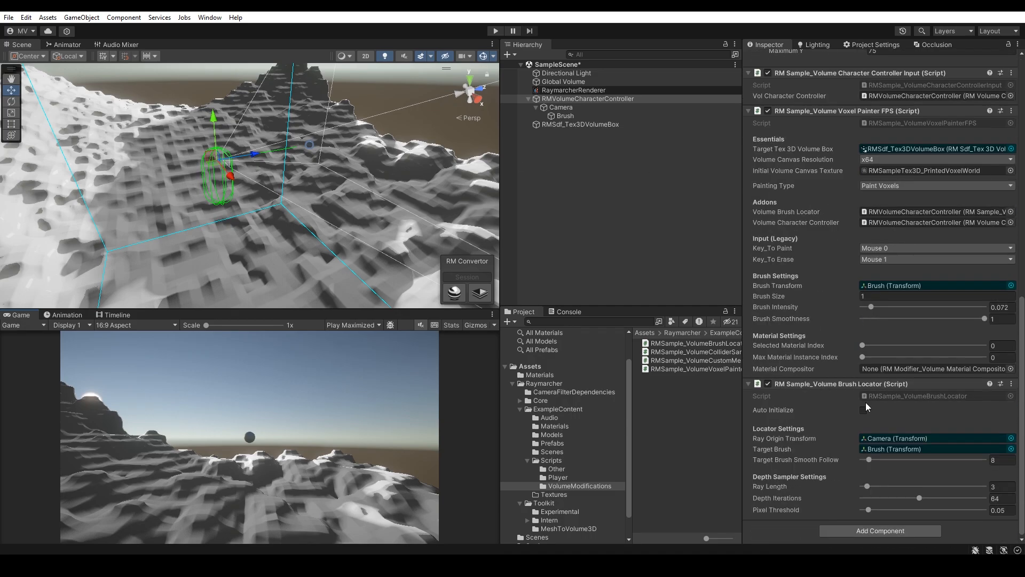
mouse_move(868, 460)
mouse_down()
mouse_move(870, 487)
mouse_move(967, 499)
mouse_up()
drag(869, 510, 909, 513)
Step: Walk around in Play mode and test painting and erasing voxels on the terrain with the brush
click(495, 30)
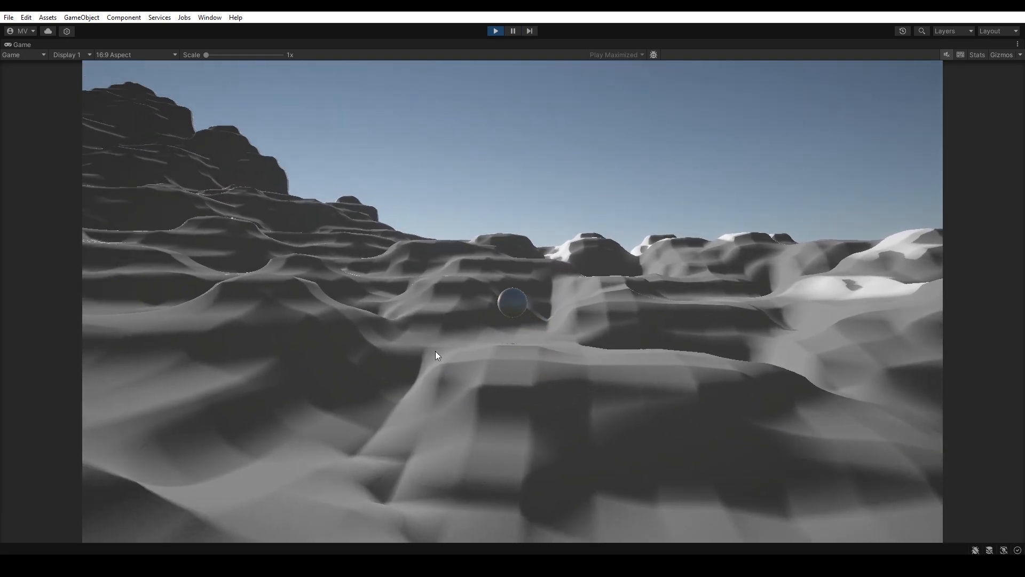
key(w)
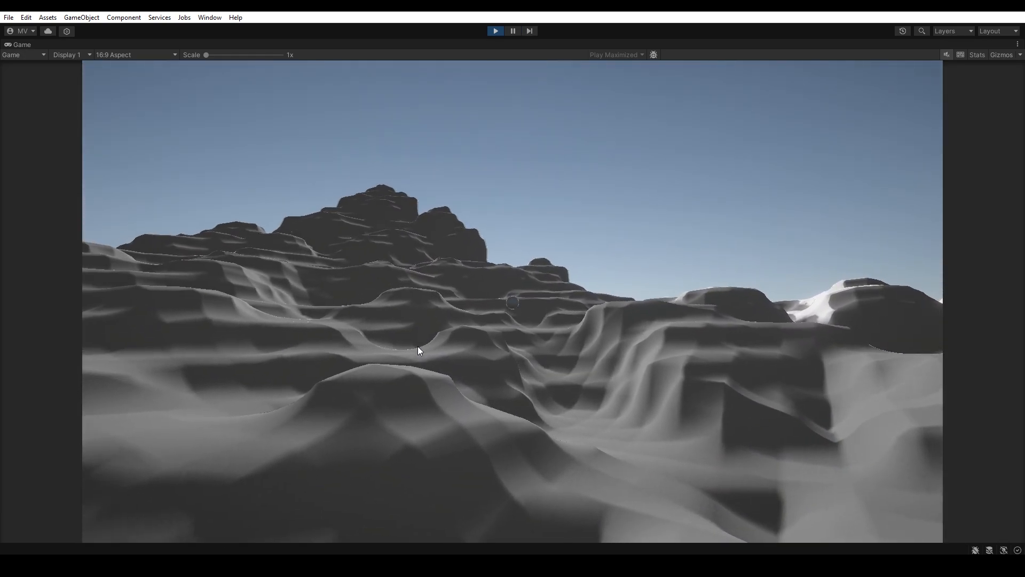
mouse_move(408, 346)
mouse_down()
mouse_move(403, 386)
mouse_move(384, 369)
mouse_move(404, 363)
mouse_move(402, 348)
mouse_move(348, 366)
mouse_move(367, 351)
mouse_move(314, 346)
mouse_move(325, 368)
mouse_move(362, 383)
mouse_up()
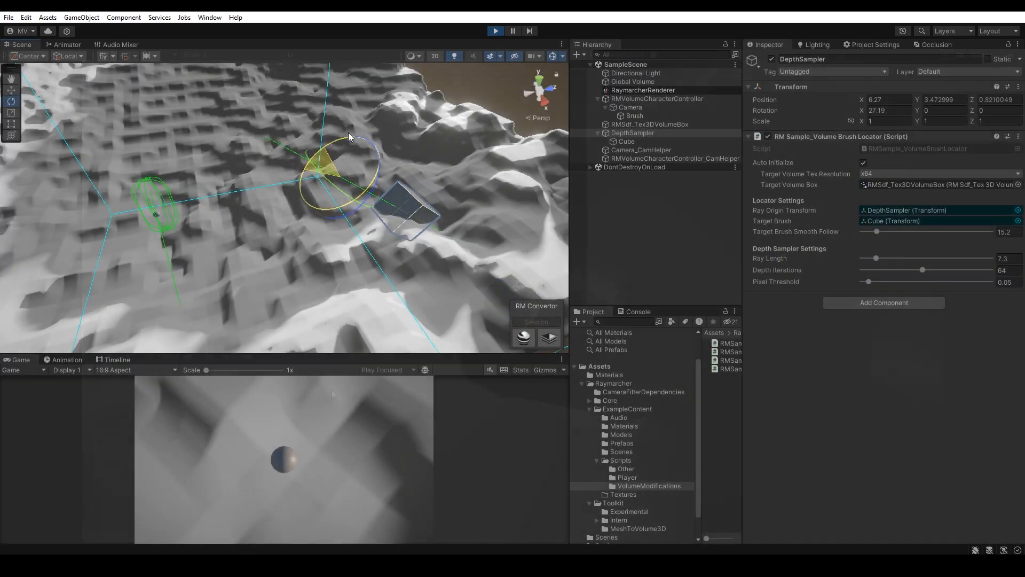
drag(348, 137, 391, 130)
key(z)
drag(283, 98, 235, 111)
key(w)
drag(190, 87, 208, 95)
right_drag(207, 95, 262, 185)
key(x)
drag(239, 174, 267, 199)
right_drag(267, 199, 404, 170)
drag(405, 170, 331, 146)
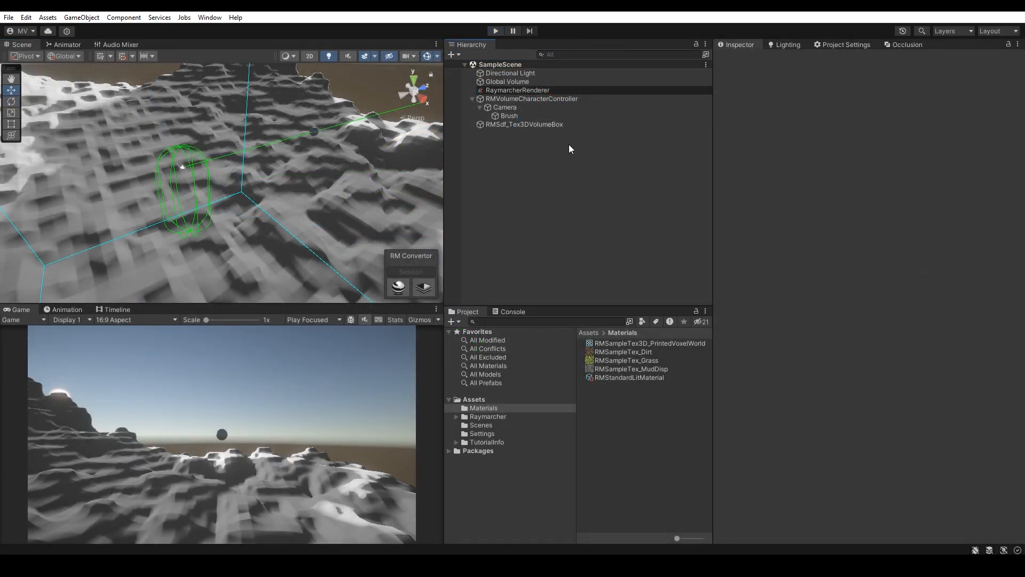
Step: Add a Volume Material Compositor modifier to RMSdf_Tex3DVolumeBox
click(553, 126)
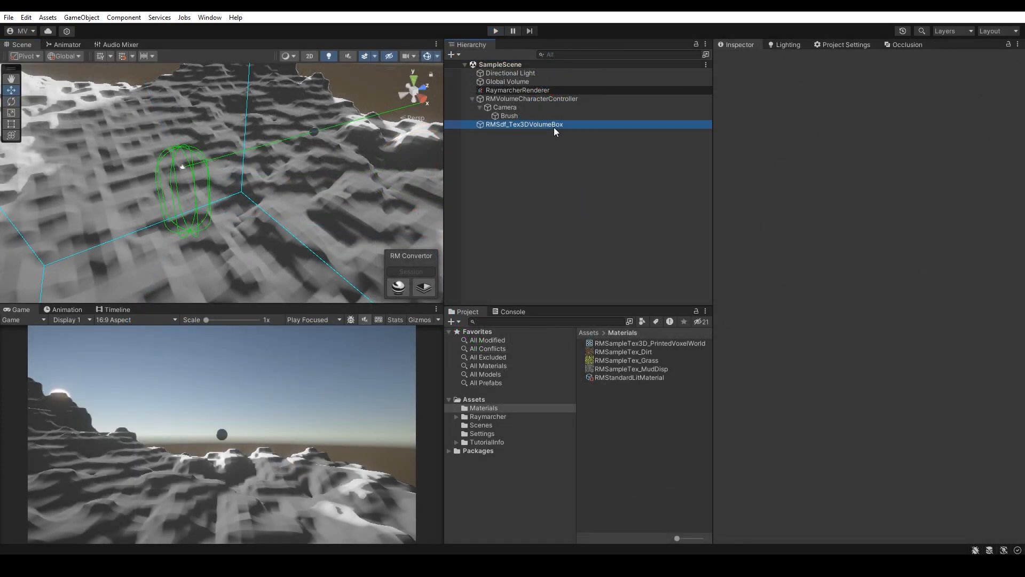
click(472, 98)
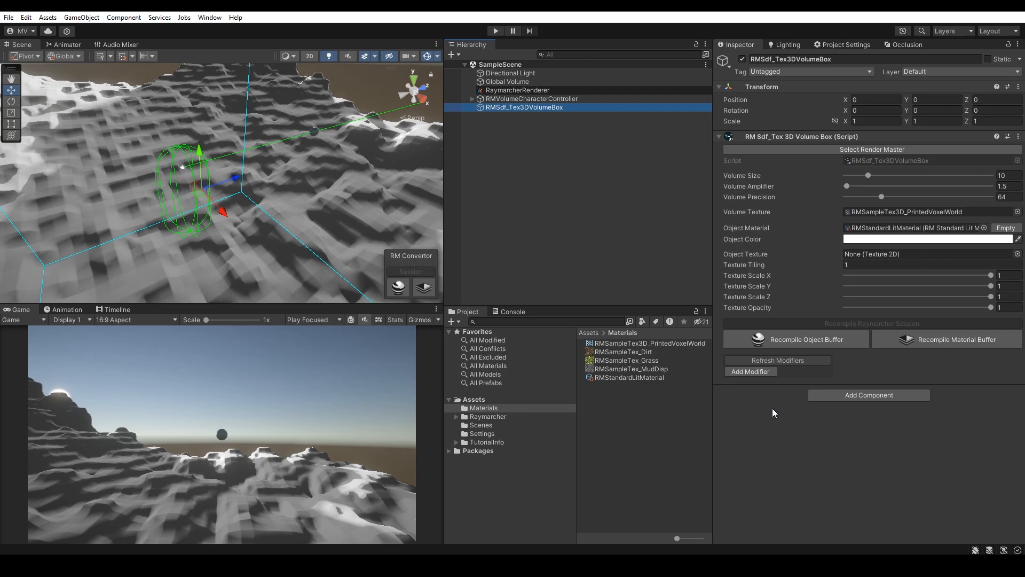
click(755, 371)
scroll(845, 362, down, 1)
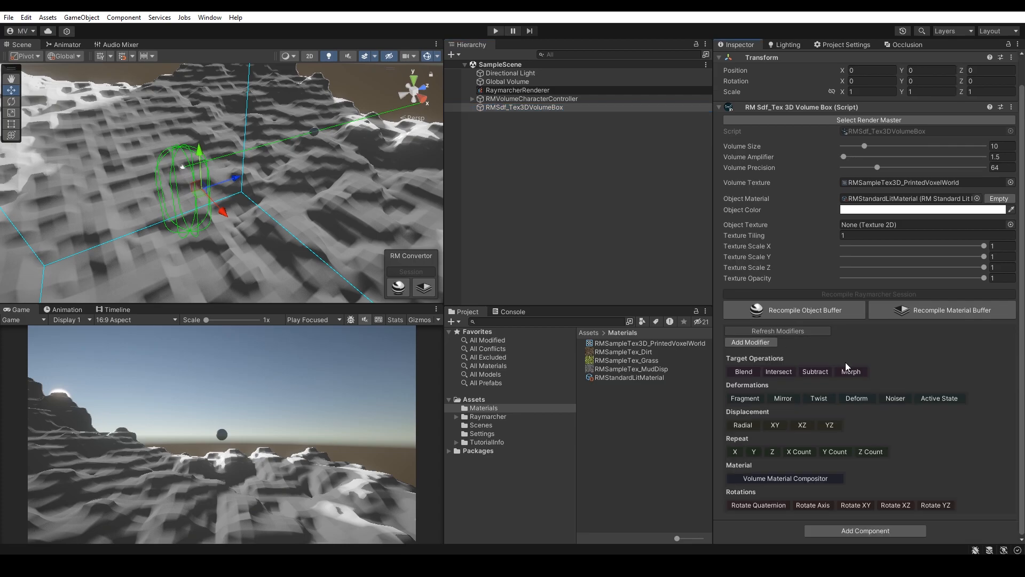
click(787, 479)
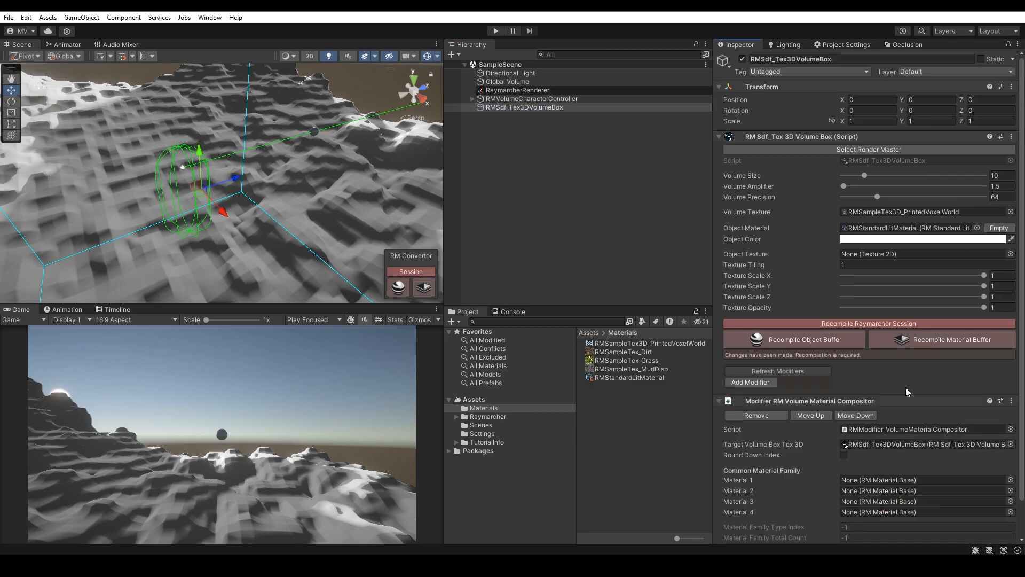
scroll(866, 395, down, 2)
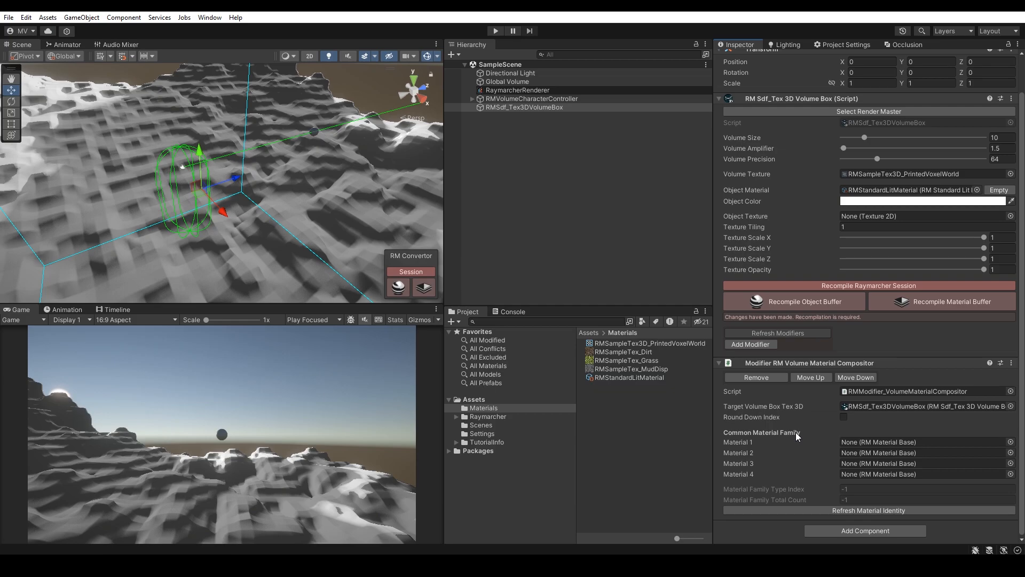
Step: Create RM Standard Slope Lit materials in the Materials folder
right_click(609, 415)
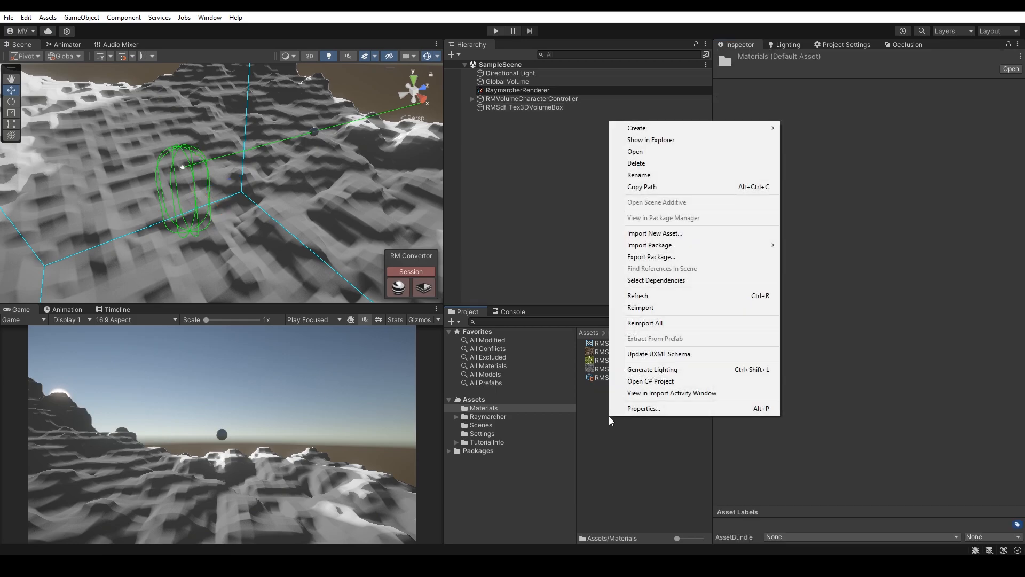
mouse_move(732, 131)
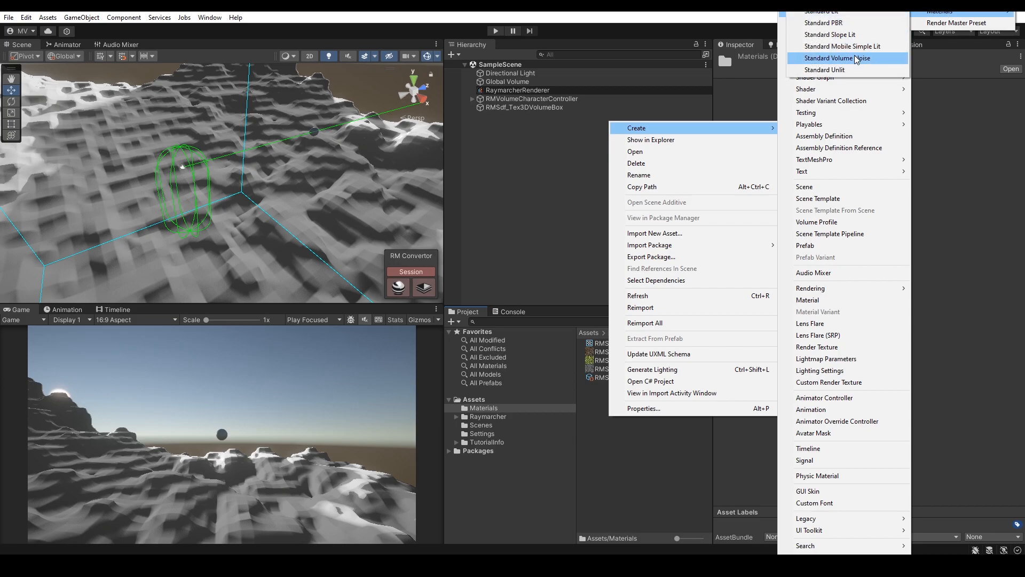
click(830, 34)
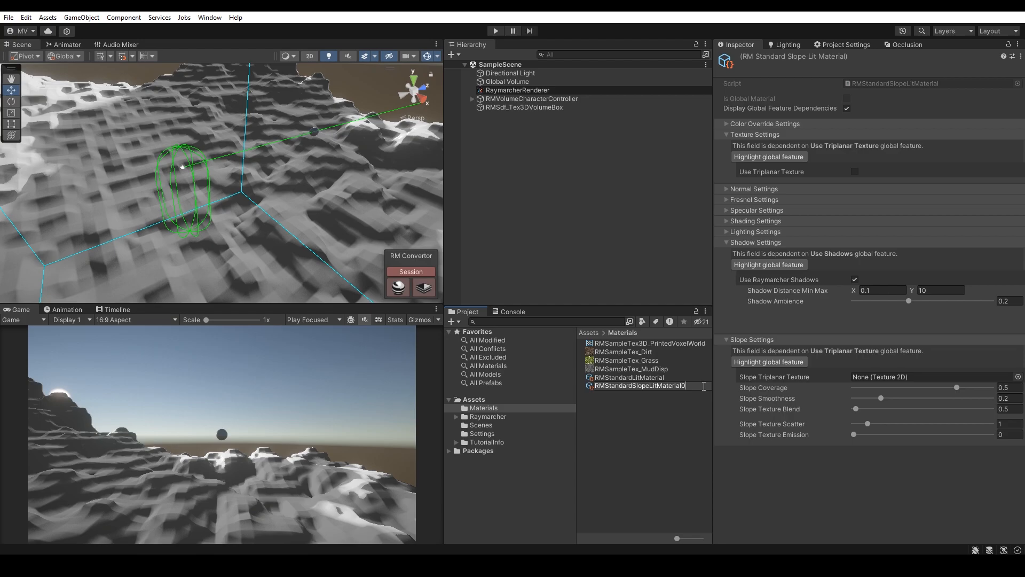
key(Return)
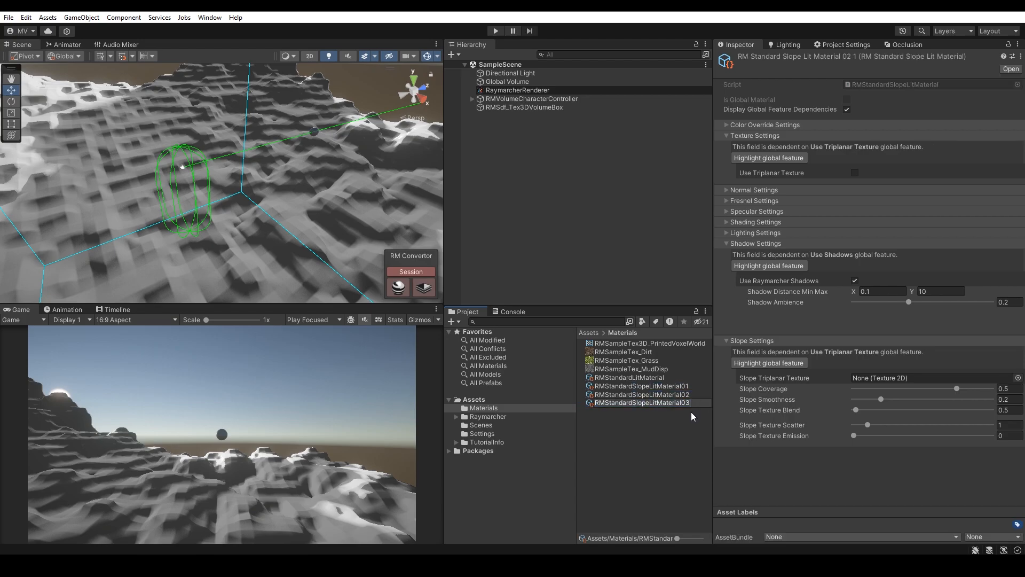
Step: Enable Use Triplanar Texture on RMStandardSlopeLitMaterial01 and assign its texture
click(642, 386)
click(855, 172)
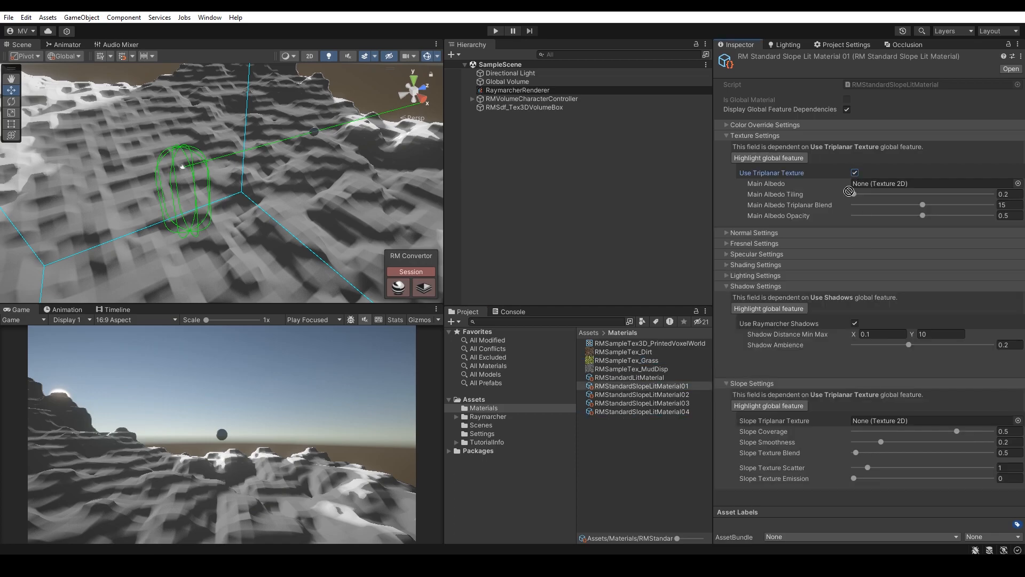
drag(840, 198, 879, 441)
Step: Enable triplanar texturing on RMStandardSlopeLitMaterial03, assigning a sample albedo texture and RMSampleTex_MudDisp as Slope Triplanar Texture
click(681, 395)
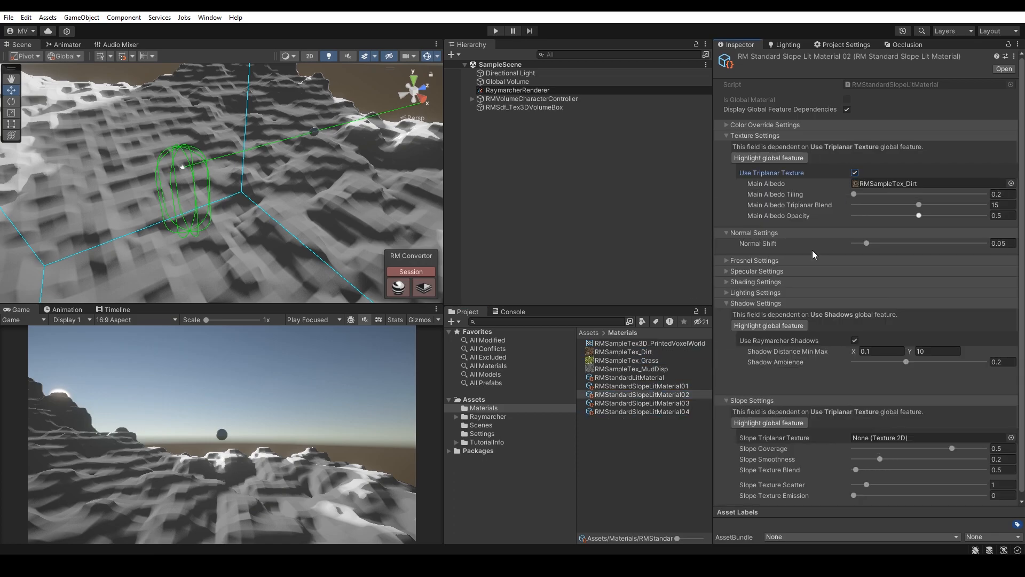
click(682, 405)
click(855, 173)
drag(654, 353, 881, 184)
drag(676, 369, 881, 438)
Step: Assign RMSampleTex_MudDisp to RMStandardSlopeLitMaterial04 and place that material in the compositor's Material 4 slot
click(678, 412)
click(856, 173)
click(855, 173)
drag(654, 369, 878, 395)
click(555, 108)
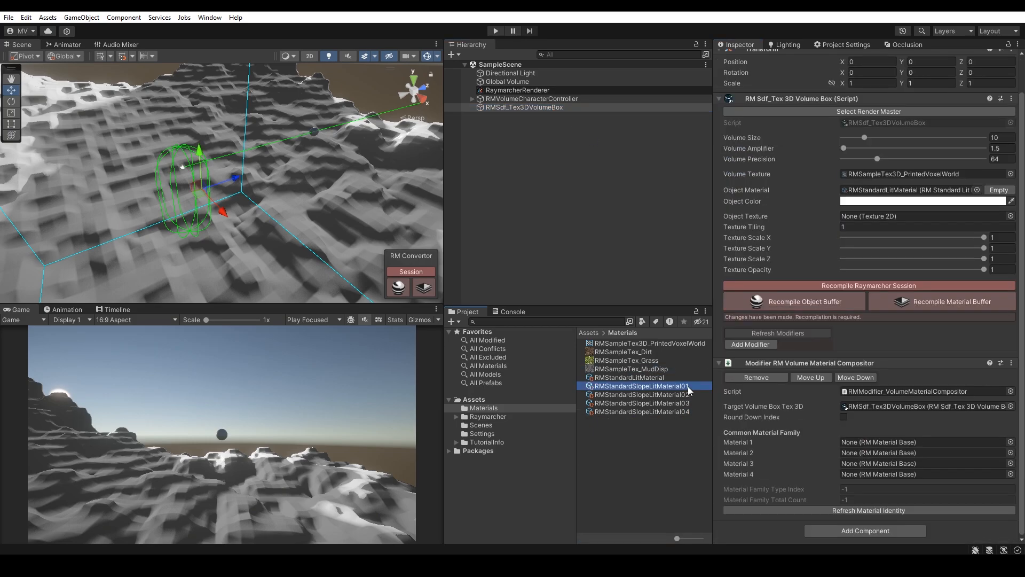
drag(683, 412, 881, 474)
Step: Give RMStandardSlopeLitMaterial04 a blue color override and open its specular settings
click(678, 412)
click(855, 125)
click(886, 146)
click(960, 230)
click(974, 200)
click(903, 267)
click(964, 207)
click(756, 277)
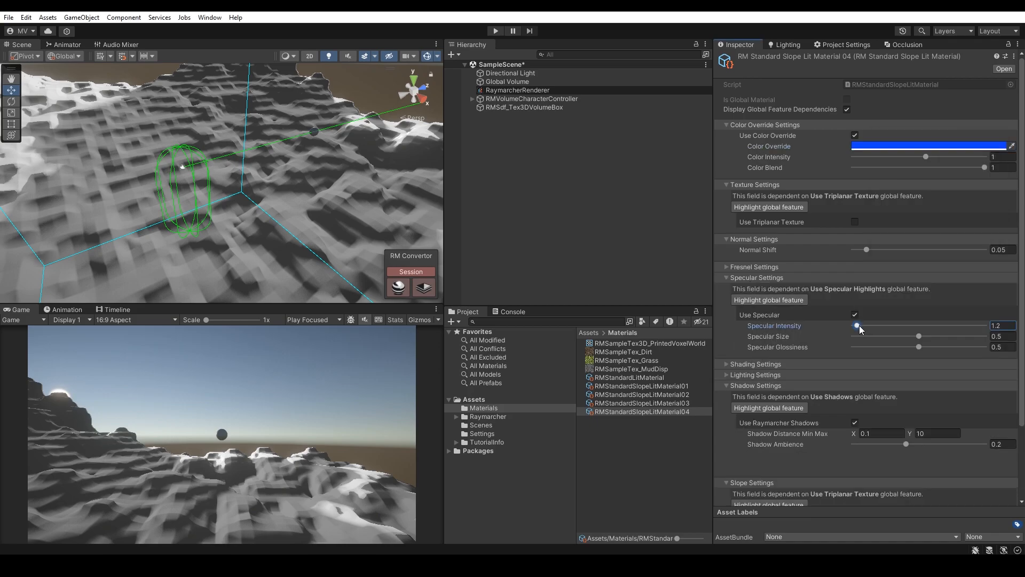
Step: Recompile the Raymarcher session from RMSdf_Tex3DVolumeBox
scroll(907, 327, down, 3)
click(522, 108)
click(876, 303)
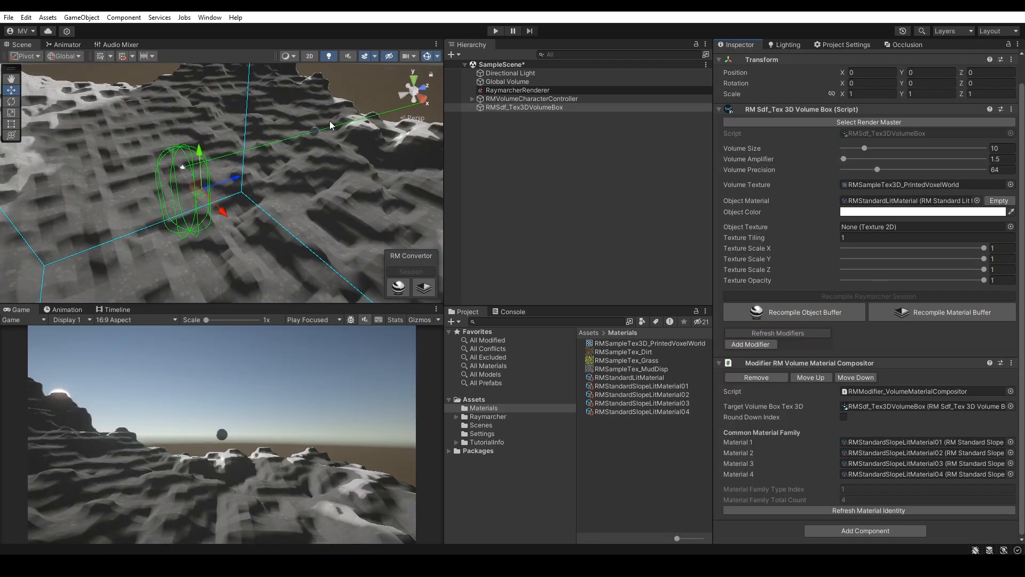
Step: Select RMStandardSlopeLitMaterial01 through 04 together and set their Main Albedo Opacity to 1
click(640, 386)
shift+click(641, 411)
scroll(925, 233, down, 1)
drag(919, 205, 988, 206)
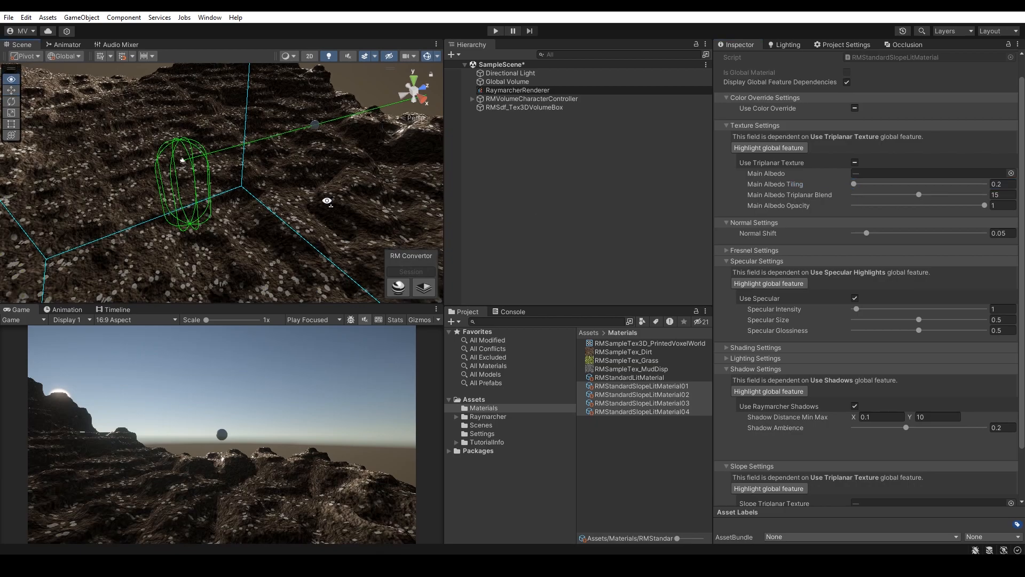
Step: Set the Main Albedo Tiling of the four slope-lit materials to 0.5
scroll(878, 455, down, 3)
click(854, 480)
click(1002, 113)
text(0.5)
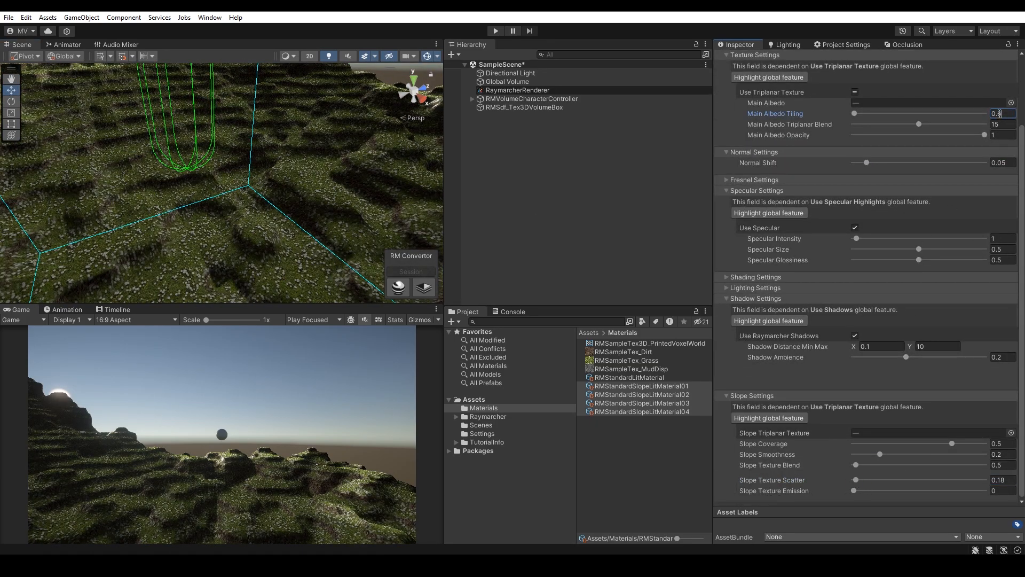
Step: Raise the shared Slope Coverage of the slope-lit materials to about 0.617
right_drag(373, 183, 625, 200)
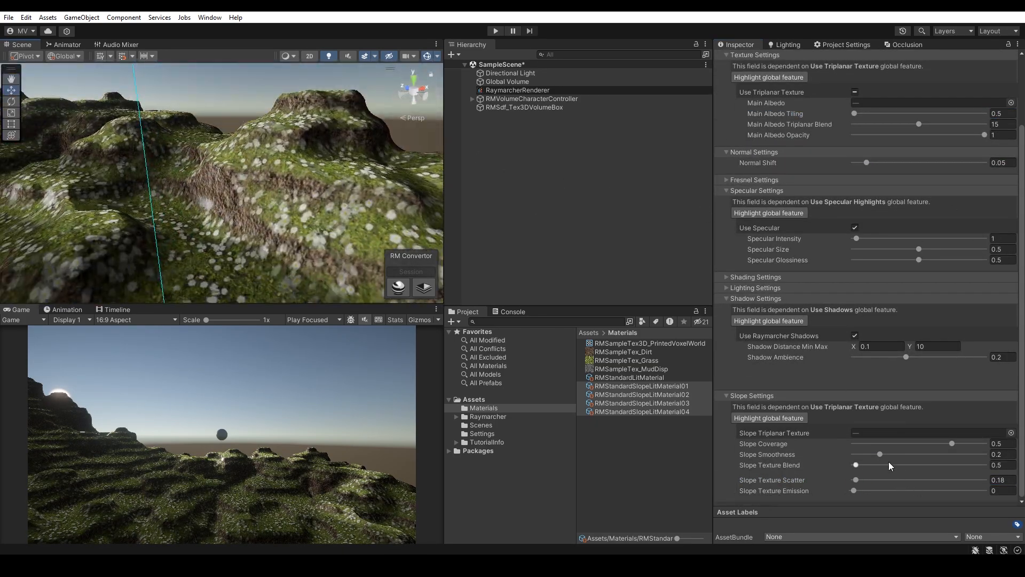
drag(952, 443, 960, 441)
Step: Narrow the selection to RMStandardSlopeLitMaterial01 to 03 and toggle their Use Specular option
ctrl+click(642, 412)
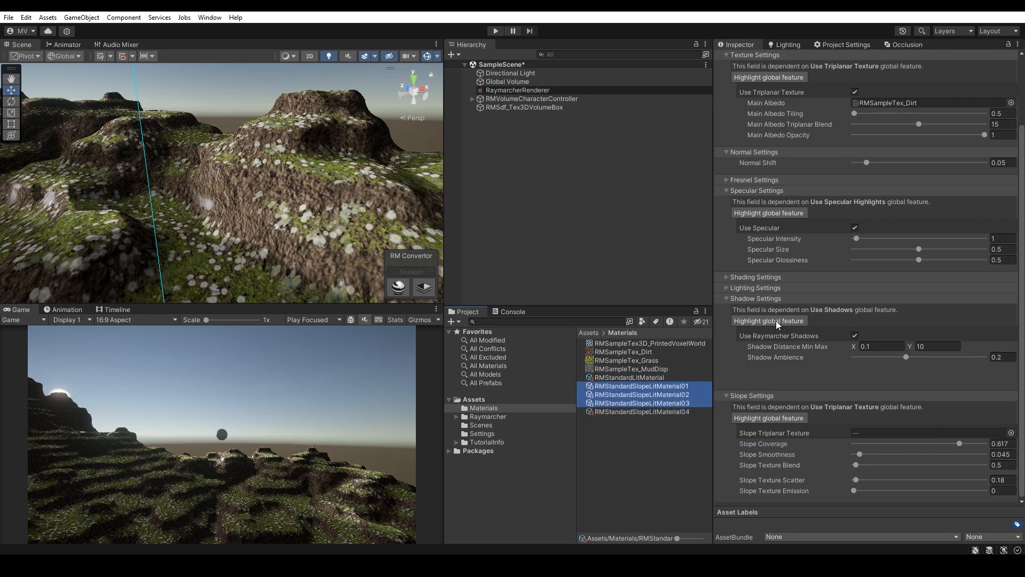
click(855, 228)
Step: Assign RMSdf_Tex3DVolumeBox as the Material Compositor of the character controller's voxel painter
right_drag(293, 231, 139, 267)
click(525, 108)
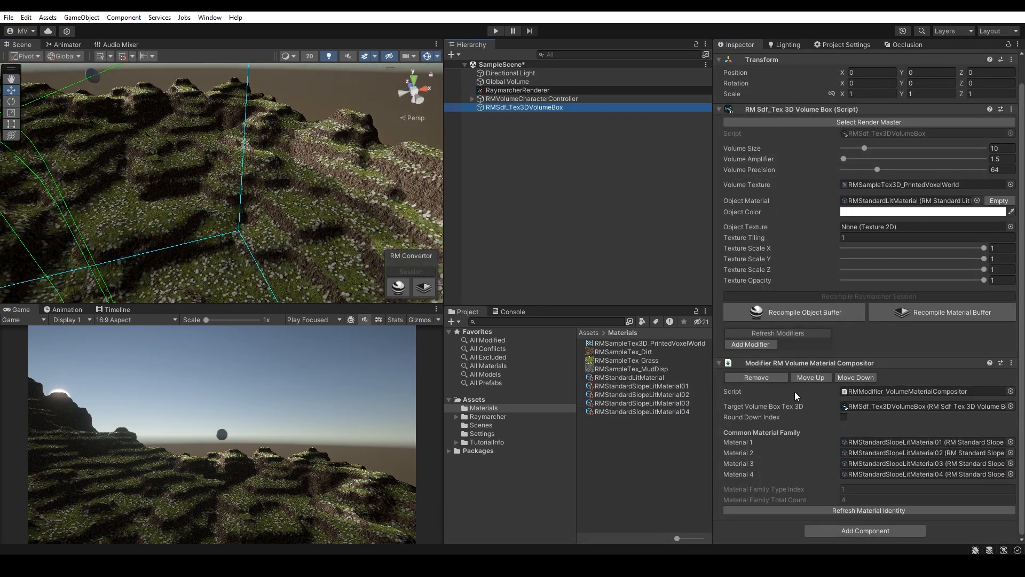
click(515, 99)
scroll(846, 311, down, 6)
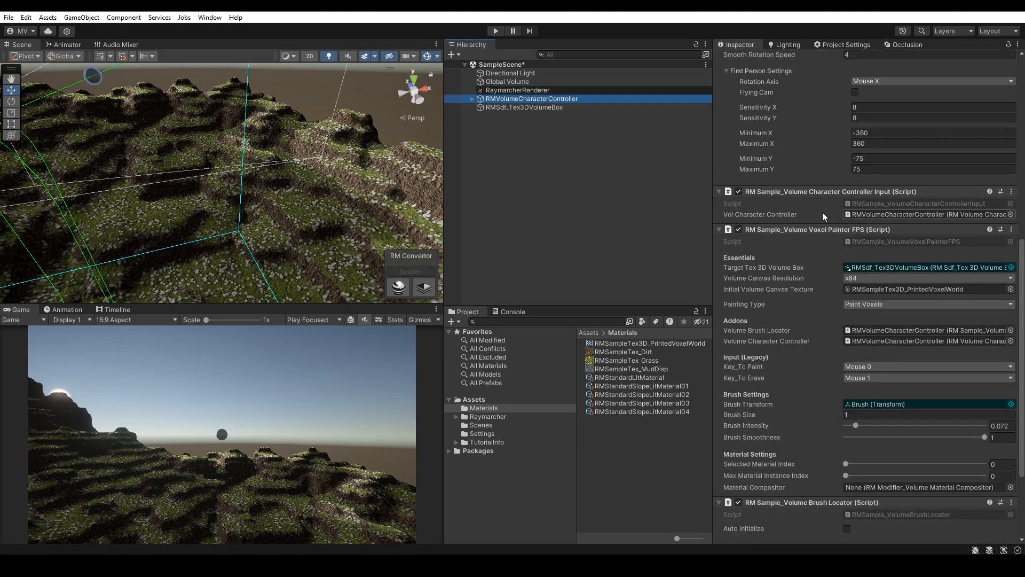
scroll(839, 405, down, 2)
click(869, 372)
drag(549, 108, 891, 373)
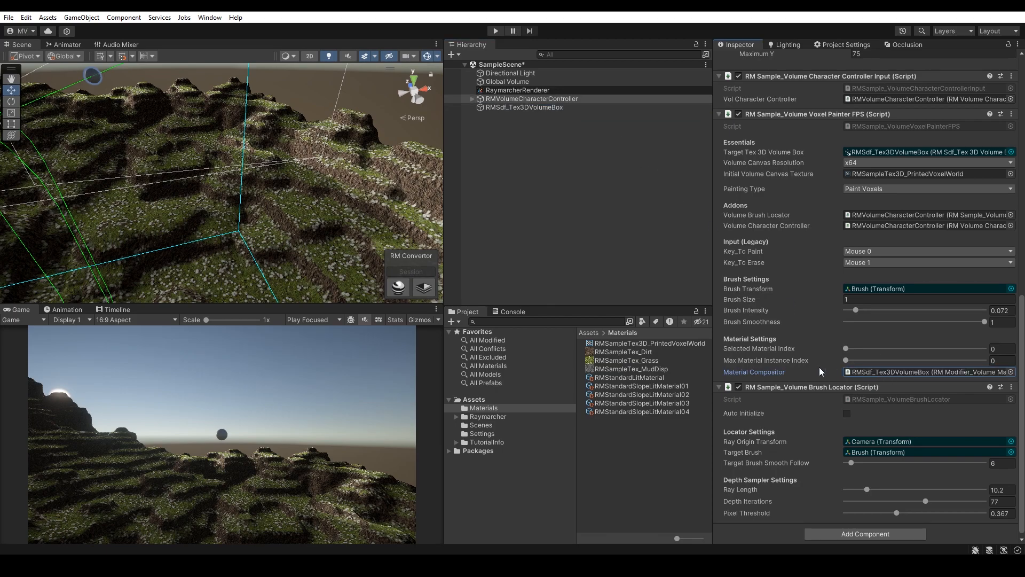
Step: Switch the Game view to Play Maximized and enter Play mode
click(617, 284)
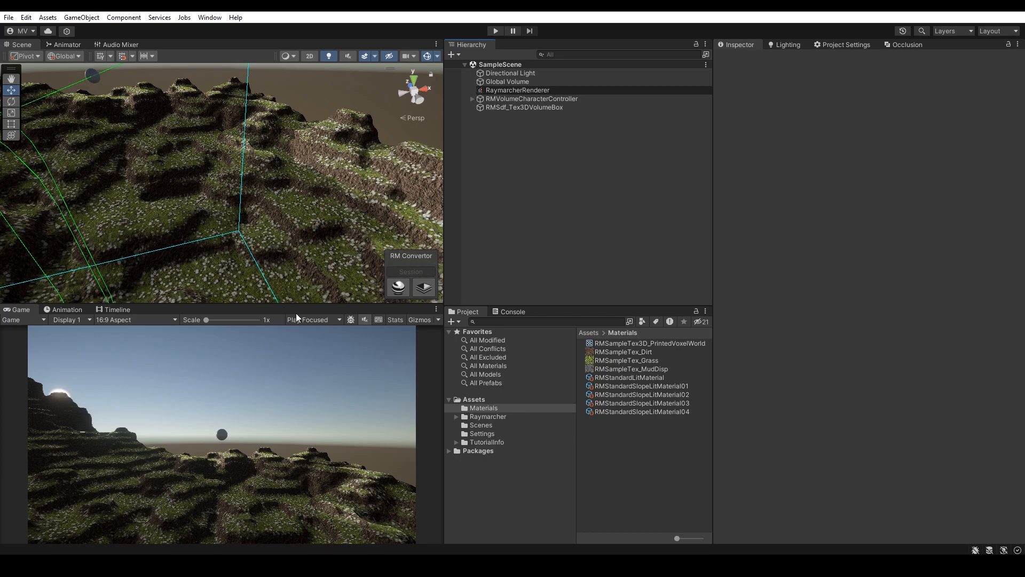
click(314, 342)
drag(442, 254, 521, 258)
click(496, 31)
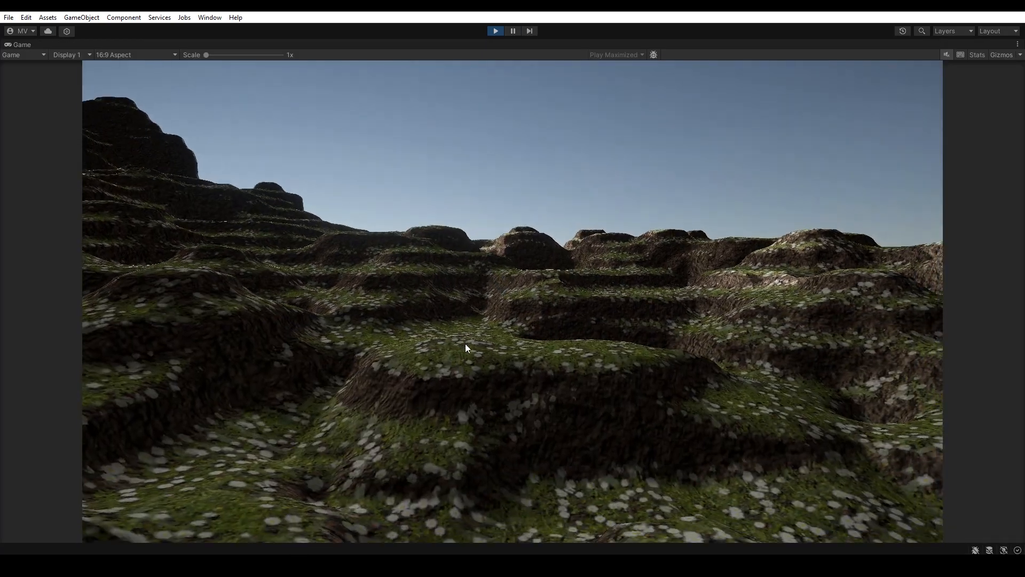
mouse_move(465, 344)
mouse_down()
mouse_move(464, 361)
mouse_move(448, 354)
mouse_move(453, 361)
mouse_move(504, 371)
mouse_move(540, 353)
mouse_move(456, 353)
mouse_move(488, 344)
mouse_move(472, 389)
mouse_move(540, 384)
mouse_move(537, 346)
mouse_move(501, 344)
mouse_move(470, 361)
mouse_move(448, 345)
mouse_move(456, 359)
mouse_move(425, 329)
mouse_move(403, 353)
mouse_move(415, 342)
mouse_move(418, 361)
mouse_move(447, 383)
mouse_move(516, 381)
mouse_move(548, 350)
mouse_move(519, 349)
mouse_move(518, 383)
mouse_move(524, 345)
mouse_move(489, 329)
mouse_move(475, 357)
mouse_move(495, 334)
mouse_move(482, 376)
mouse_move(514, 333)
mouse_move(551, 344)
mouse_move(563, 361)
mouse_move(590, 323)
mouse_move(601, 355)
mouse_up()
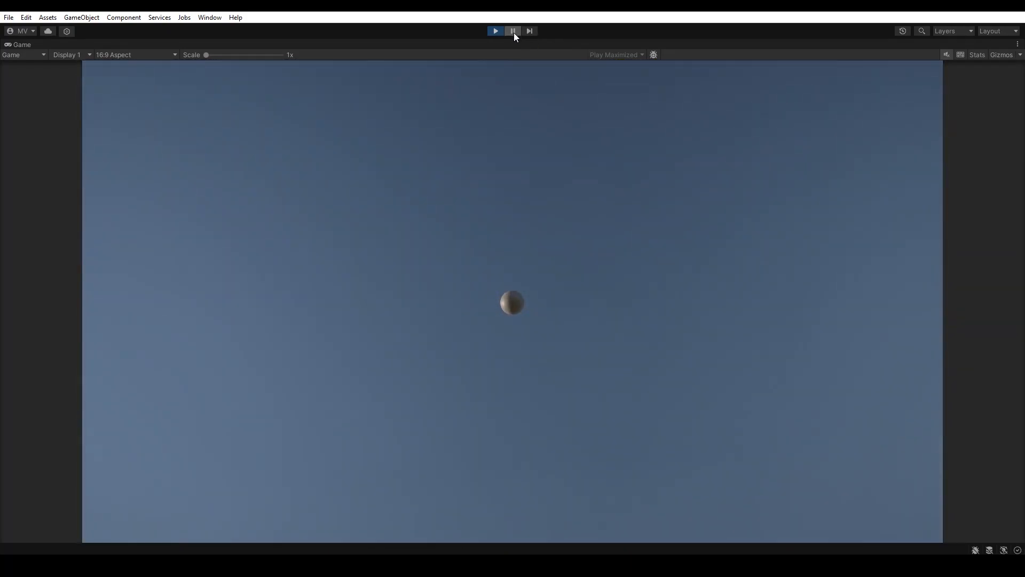
Step: Pause play and inspect the RaymarcherRenderer's preview list of slope-lit materials
click(513, 31)
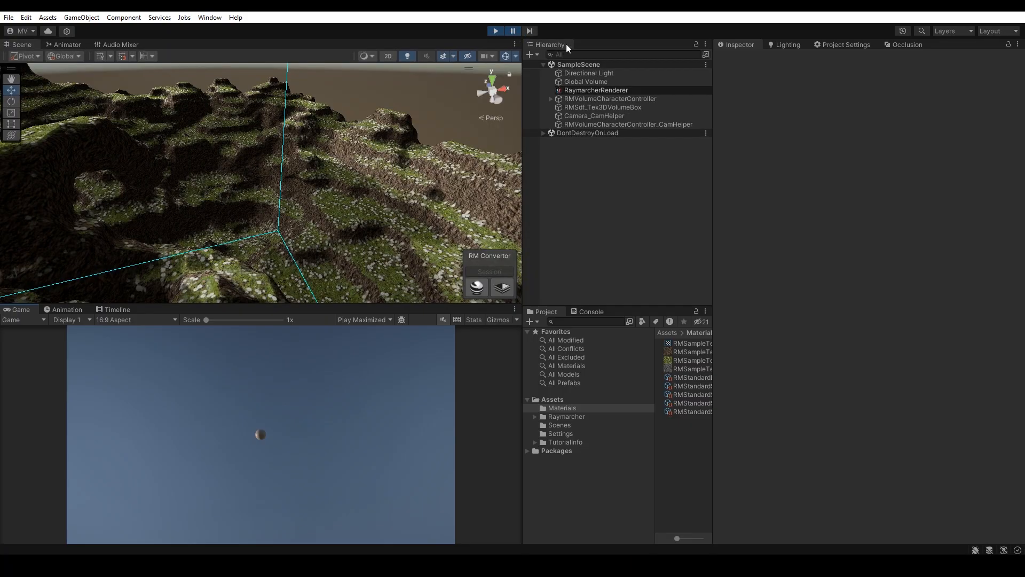
scroll(861, 383, down, 10)
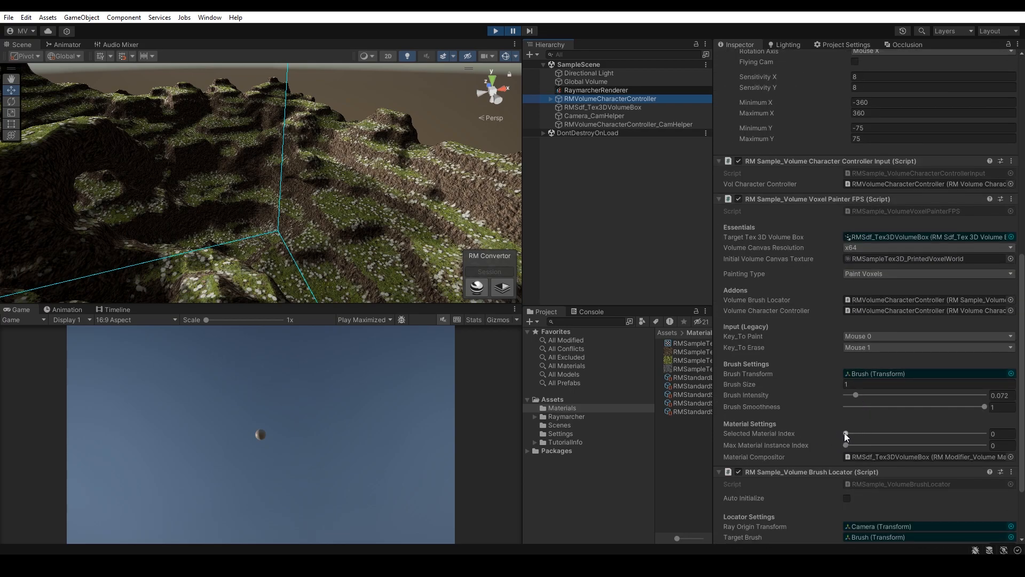
scroll(871, 313, up, 10)
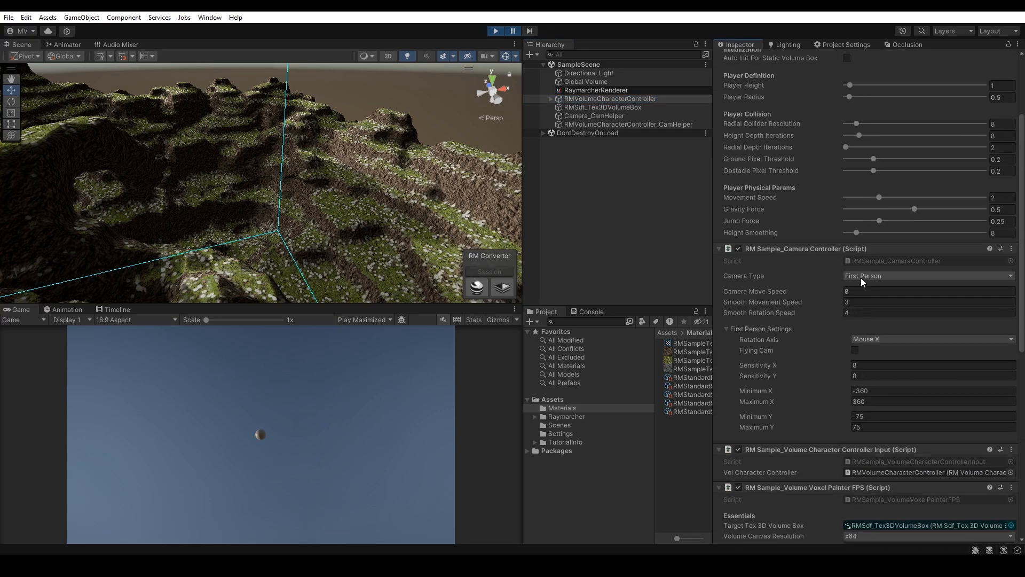
click(596, 89)
scroll(746, 311, down, 15)
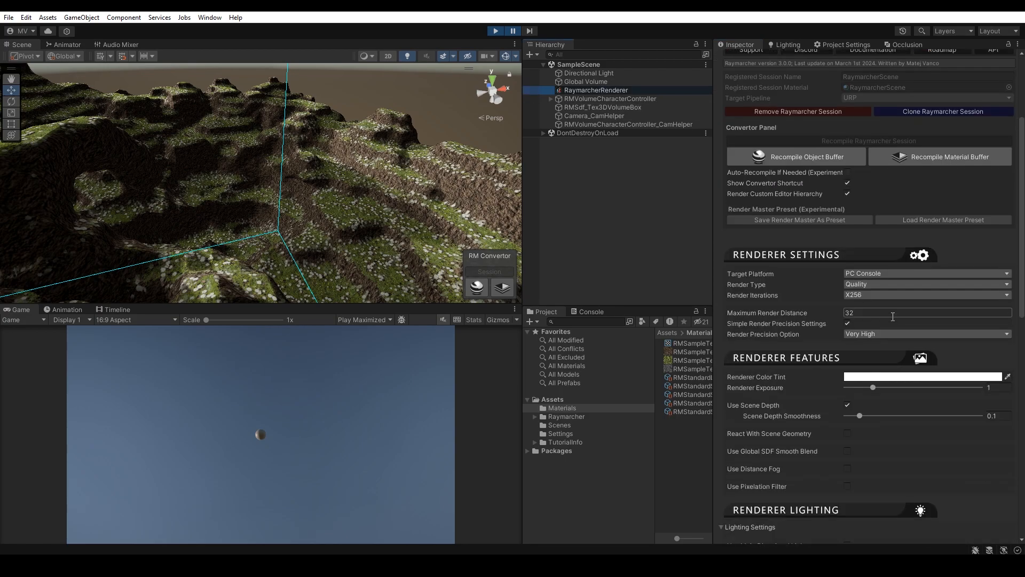
click(742, 281)
scroll(859, 365, down, 3)
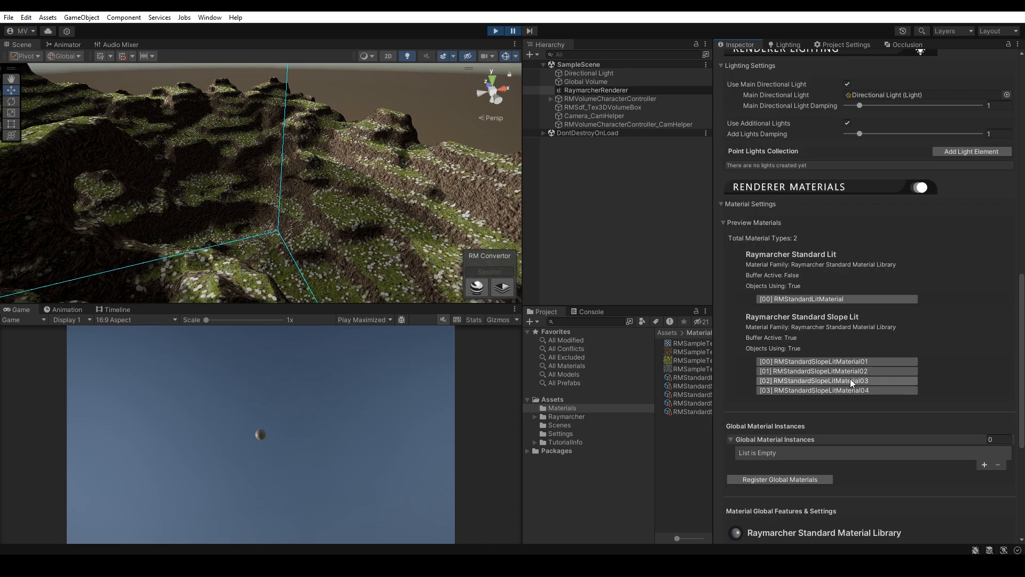
click(851, 383)
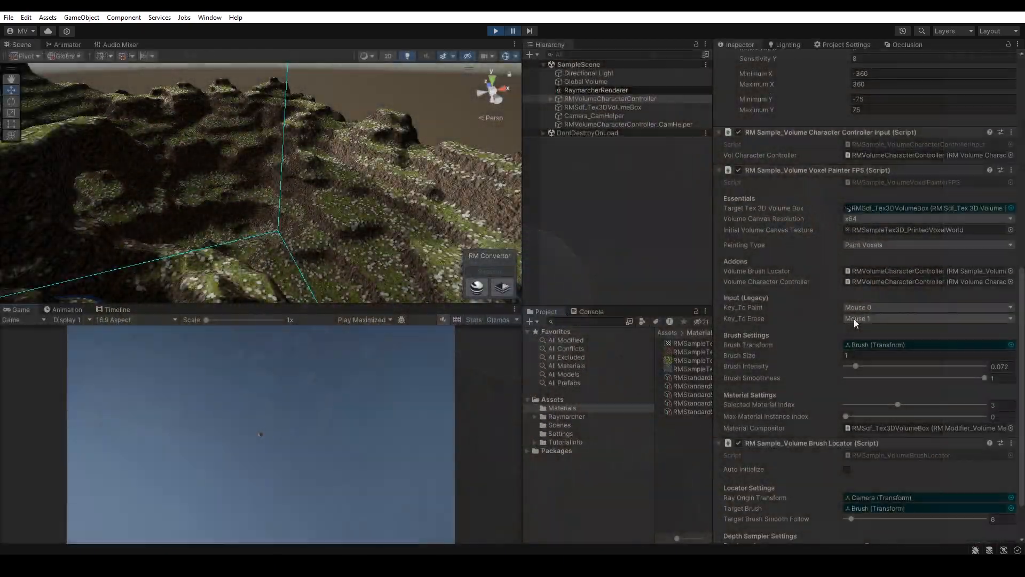
Step: Set the voxel painter's Selected Material Index to 3 and resume play
scroll(854, 319, down, 2)
click(765, 355)
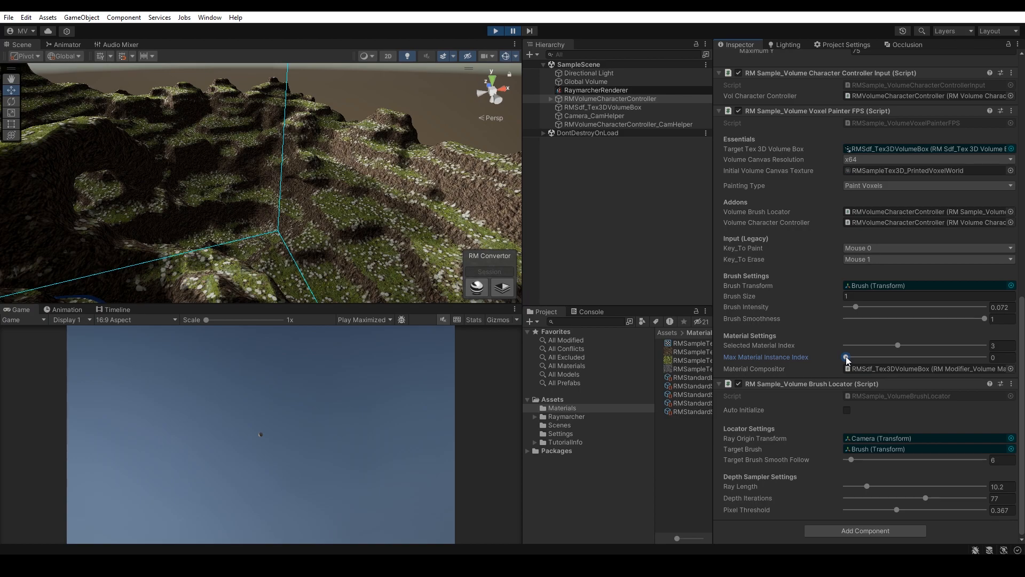
drag(884, 345, 869, 346)
click(513, 31)
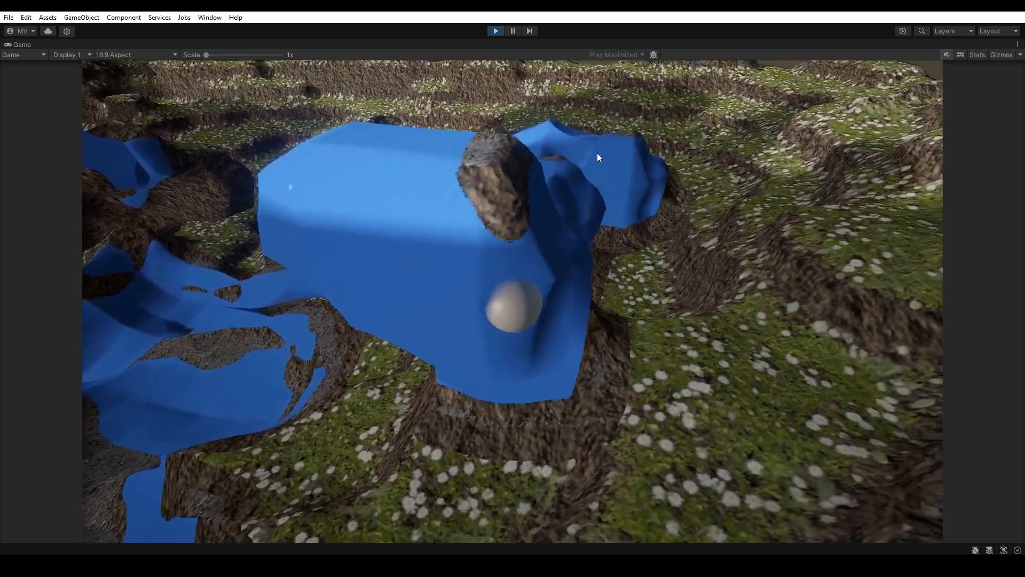
Step: Walk through the terrain and paint voxels with the blue fourth material
mouse_move(597, 152)
mouse_down()
mouse_move(520, 169)
mouse_move(479, 147)
mouse_move(441, 159)
mouse_move(409, 139)
mouse_move(402, 152)
mouse_up()
right_drag(402, 152, 405, 157)
mouse_move(405, 157)
mouse_down()
mouse_move(419, 142)
mouse_move(443, 152)
mouse_move(420, 152)
mouse_move(448, 151)
mouse_up()
key(w)
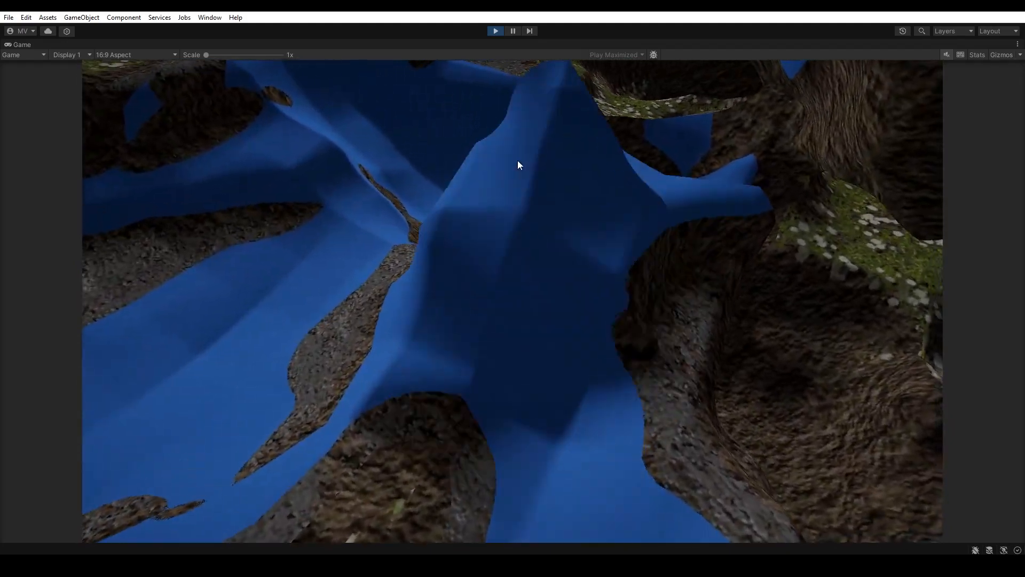
mouse_move(518, 160)
mouse_down()
mouse_move(522, 176)
mouse_move(527, 160)
mouse_move(602, 155)
mouse_up()
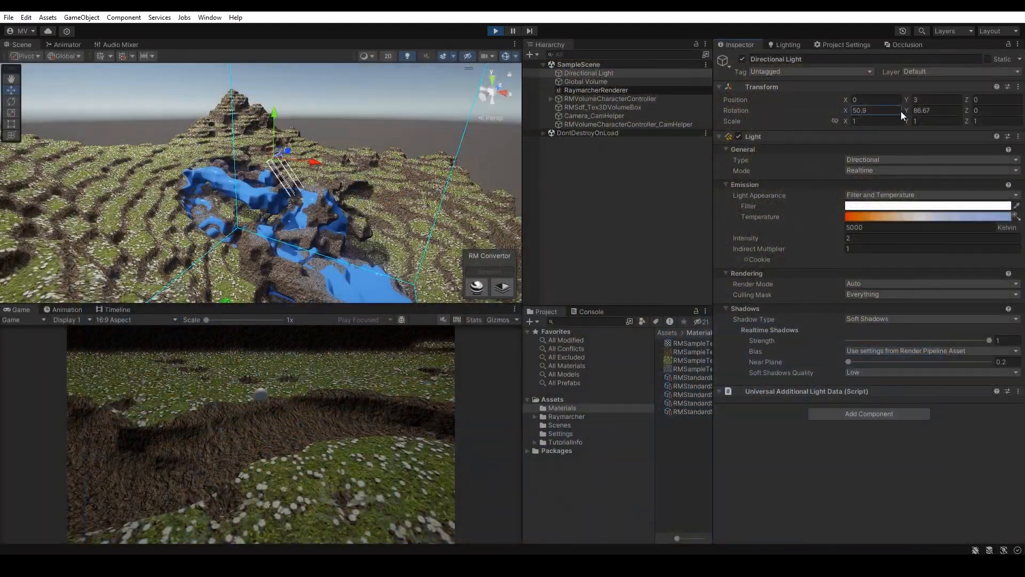
drag(901, 111, 870, 110)
right_drag(288, 149, 227, 196)
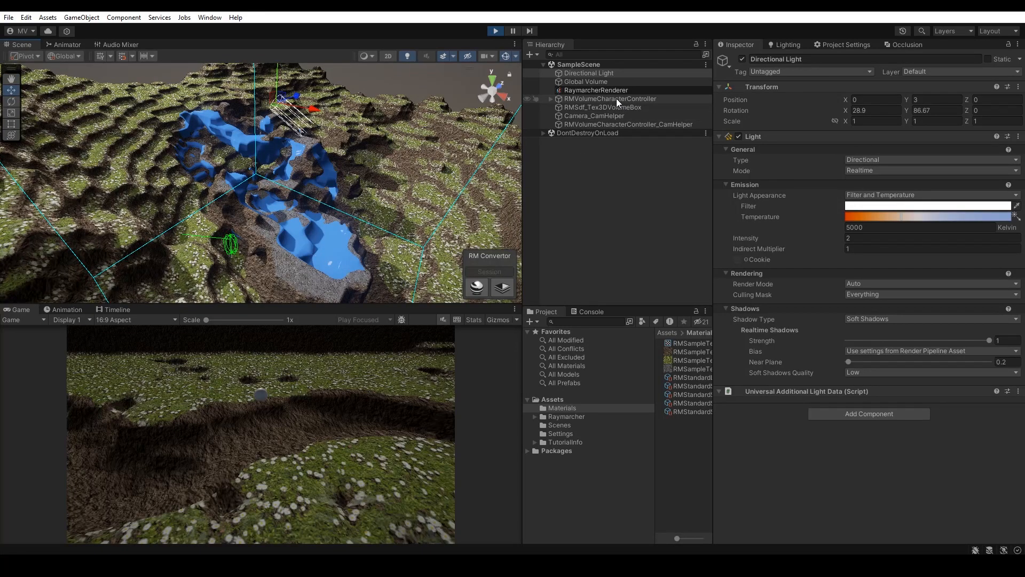
Step: Add an RM Volume Save Tex 3D component to RMSdf_Tex3DVolumeBox
click(594, 107)
scroll(932, 293, down, 1)
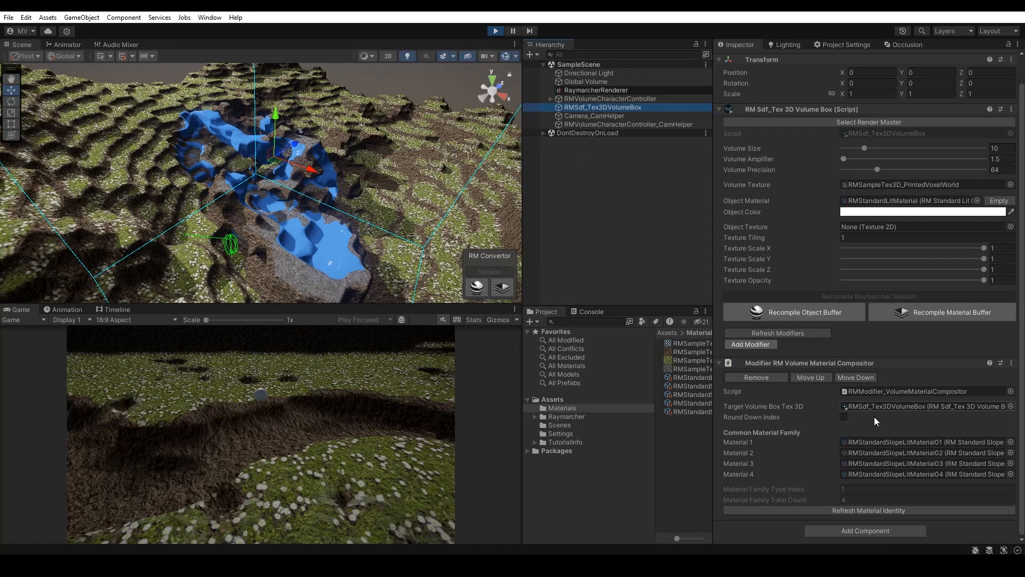
click(848, 530)
text(save)
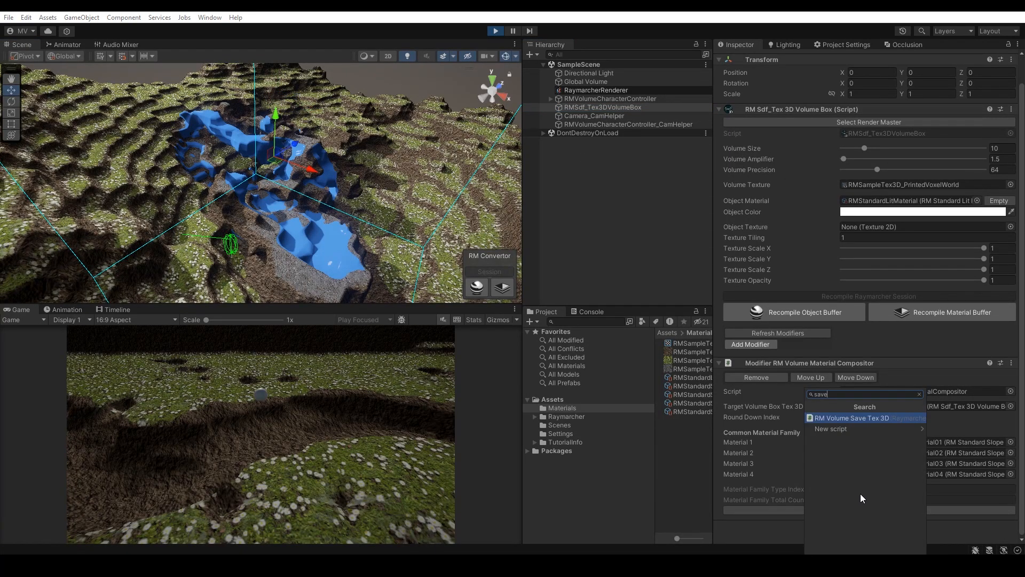
click(900, 419)
Step: Set the save component's Target Tex 3D Volume Box to RMSdf_Tex3DVolumeBox
scroll(869, 359, down, 2)
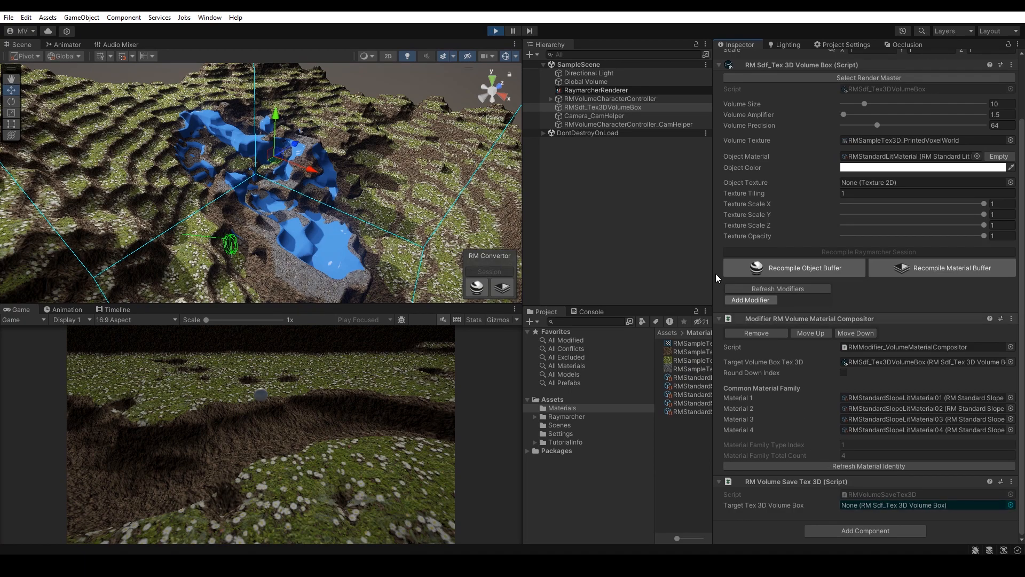
drag(634, 107, 883, 505)
Step: Save the painted volume texture to Assets as MyNewVoxelWorldMap
scroll(880, 487, down, 1)
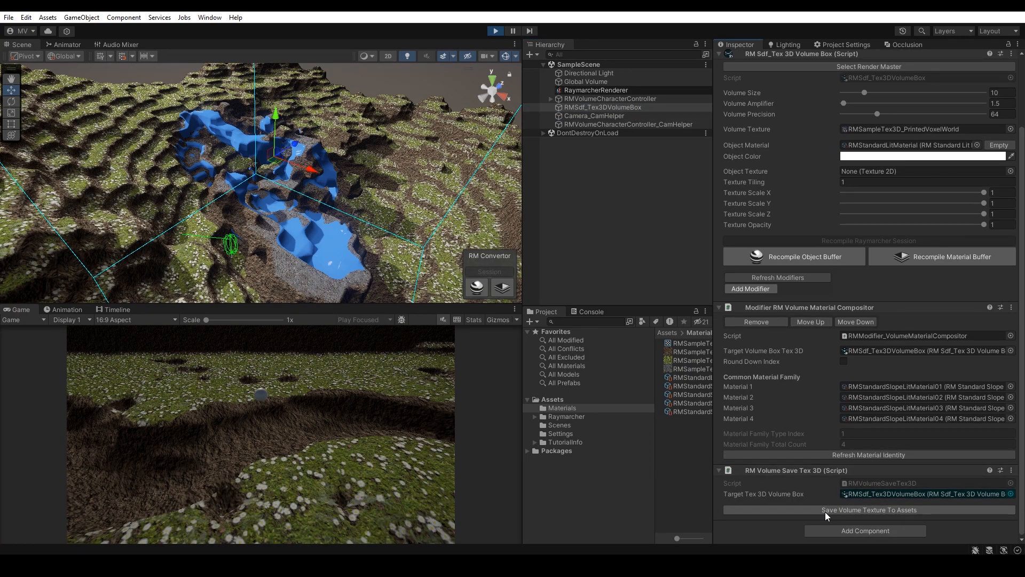
click(821, 512)
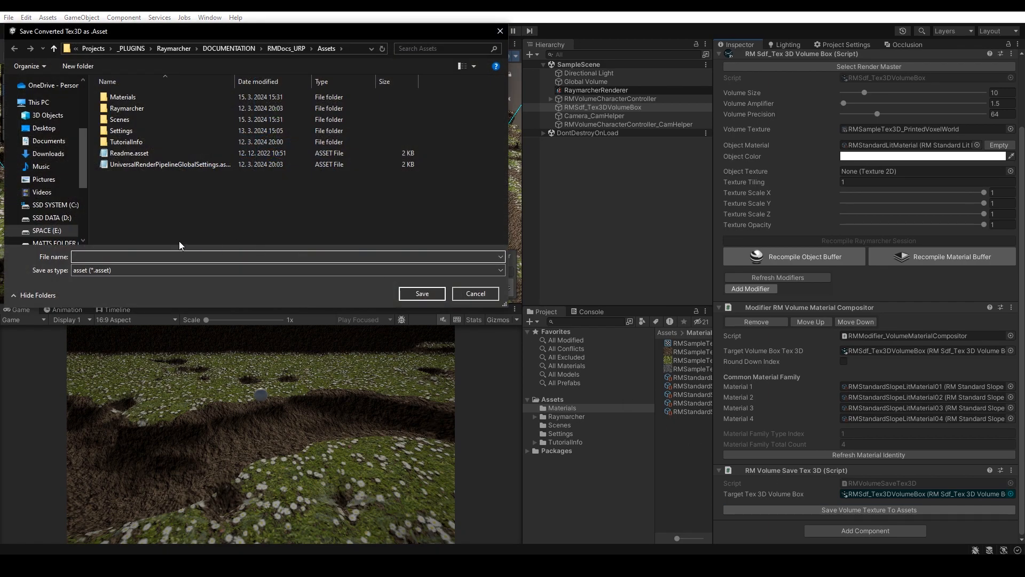
text(MyNewVoxelWorldMap)
key(Return)
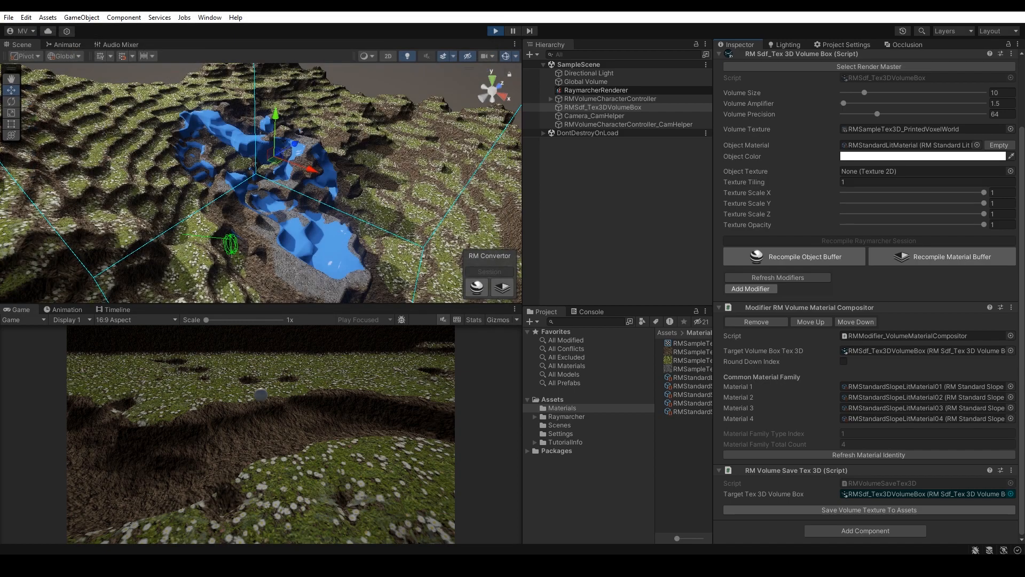
Step: Inspect the saved MyNewVoxelWorldMap 3D texture and exit Play mode
drag(712, 294, 766, 298)
click(700, 385)
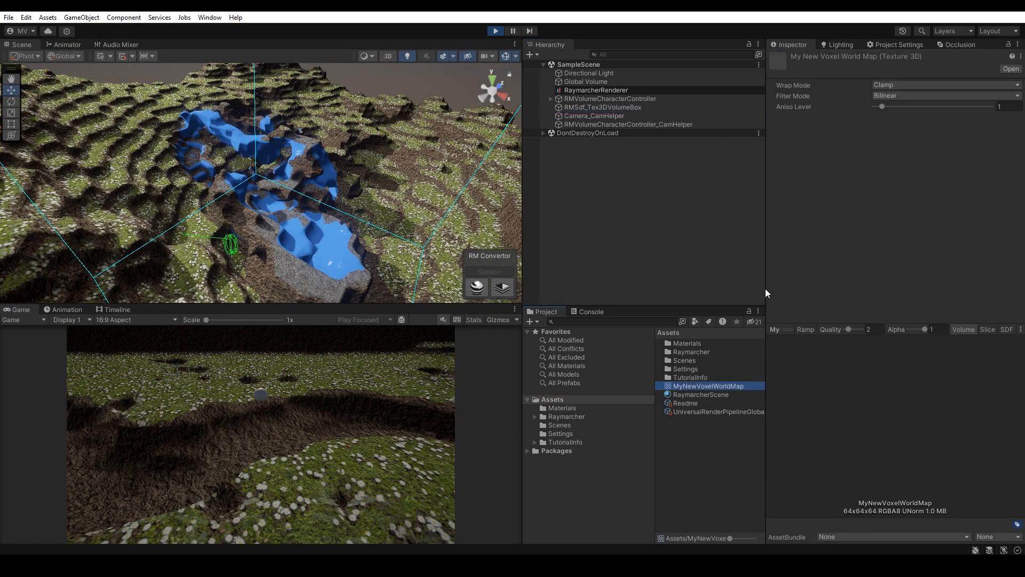
click(624, 246)
click(496, 30)
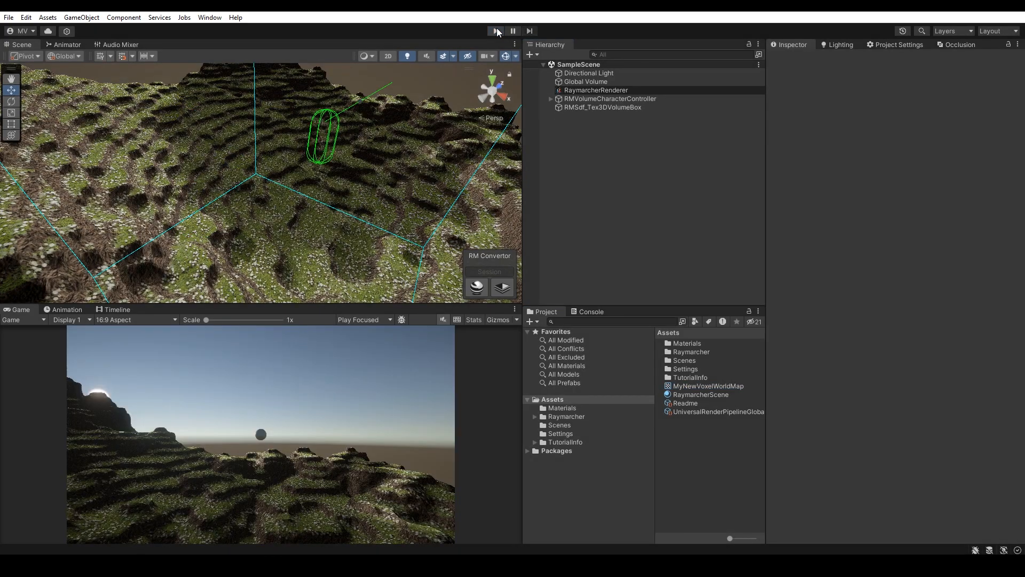
Step: Assign MyNewVoxelWorldMap as the volume box's Volume Texture
click(617, 107)
drag(705, 386, 899, 213)
right_drag(386, 145, 470, 99)
click(645, 197)
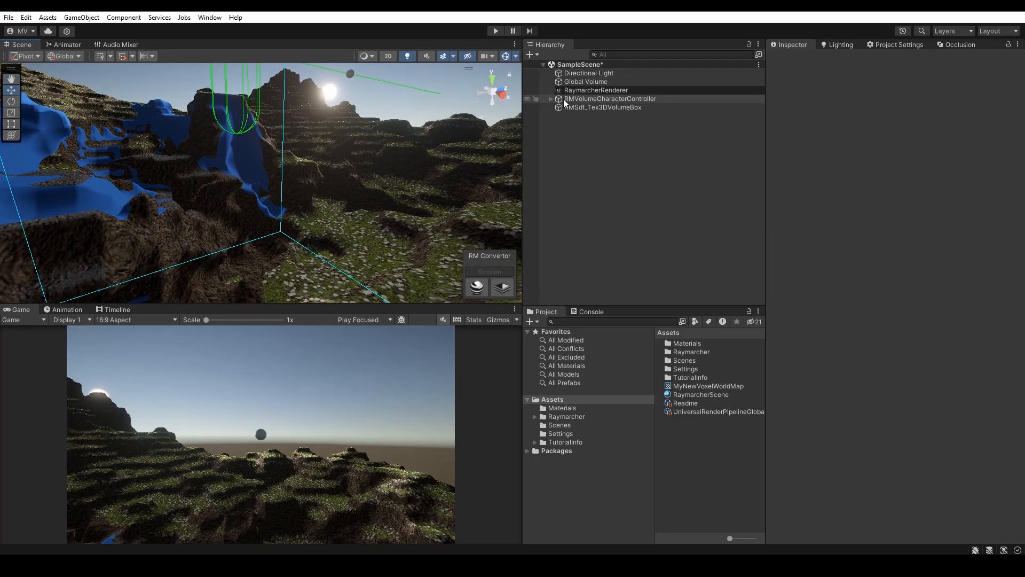
Step: Change the RaymarcherRenderer's Render Iterations setting
click(584, 91)
click(891, 438)
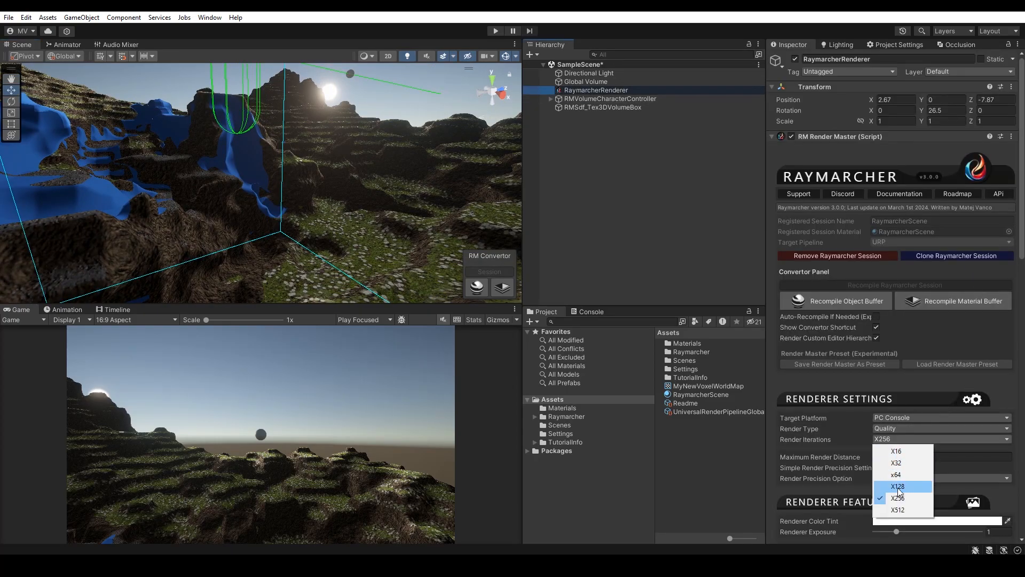
click(897, 486)
click(636, 168)
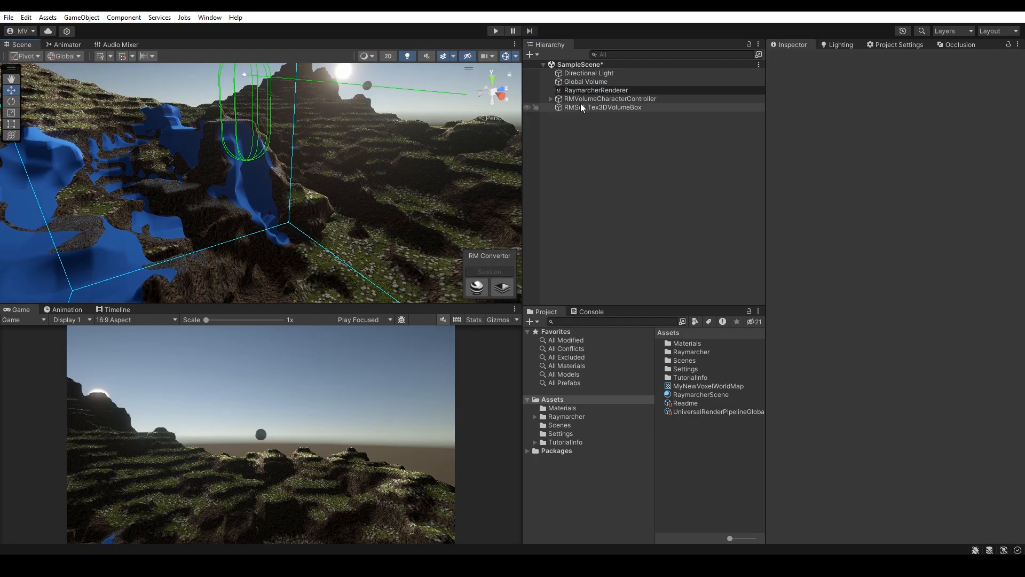
click(602, 98)
click(593, 90)
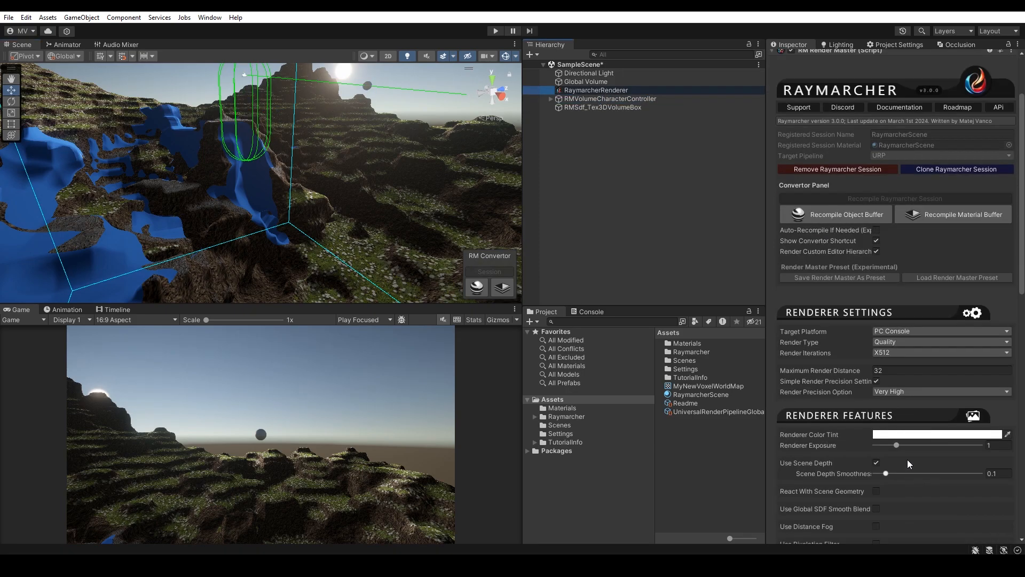
click(895, 354)
click(894, 393)
Step: Adjust the volume box's Volume Precision slider to 64
click(612, 107)
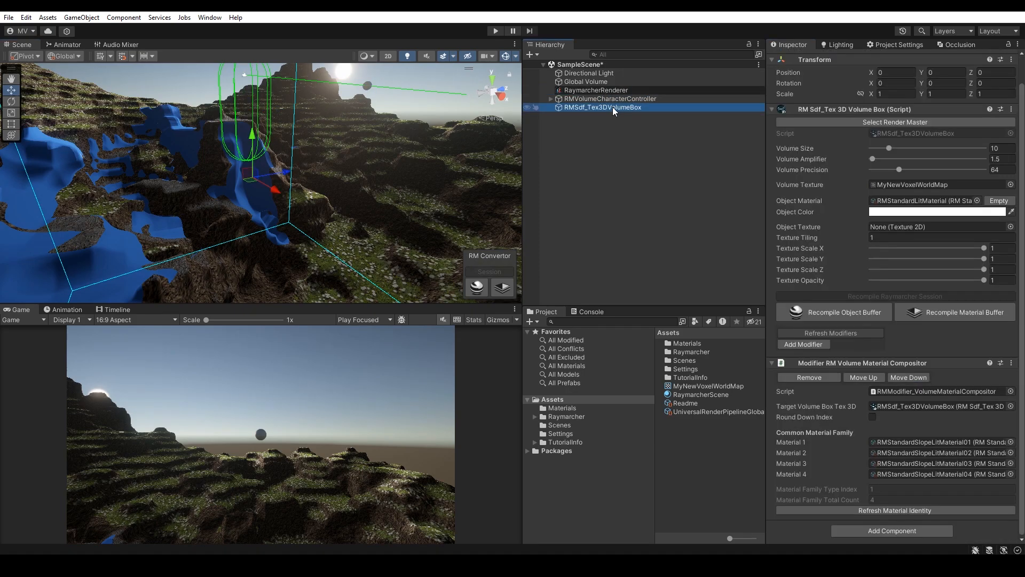
mouse_move(898, 169)
mouse_down()
mouse_move(879, 169)
mouse_move(888, 170)
mouse_up()
Step: Select RMVolumeCharacterController and move it to a new spot on the terrain
right_drag(320, 190, 454, 214)
click(577, 205)
alt+drag(470, 213, 460, 144)
scroll(338, 184, down, 3)
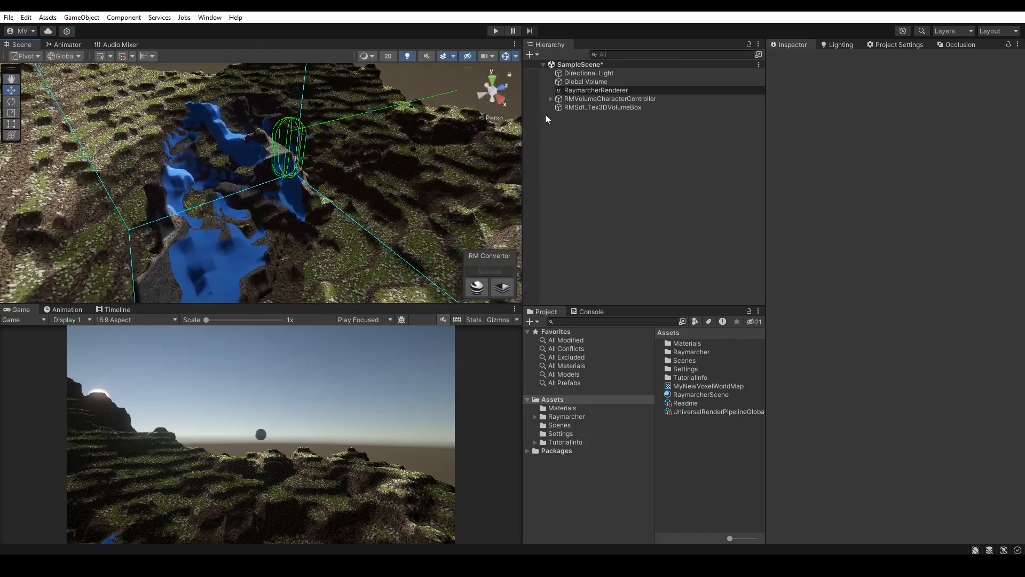
click(588, 97)
drag(286, 186, 298, 224)
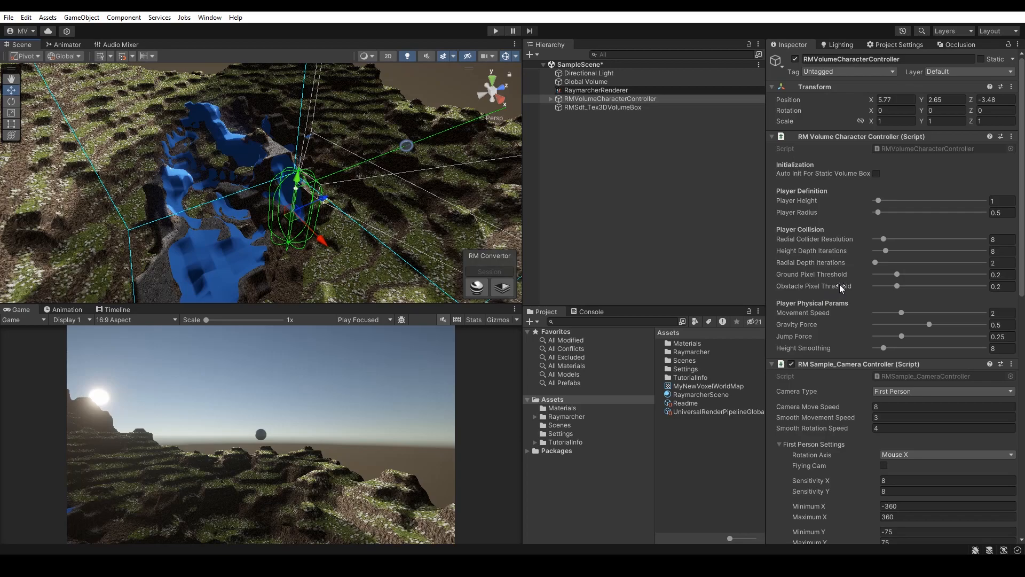
Step: Increase the voxel painter's brush size to about 4.61 and brush intensity to about 0.112
scroll(841, 283, down, 15)
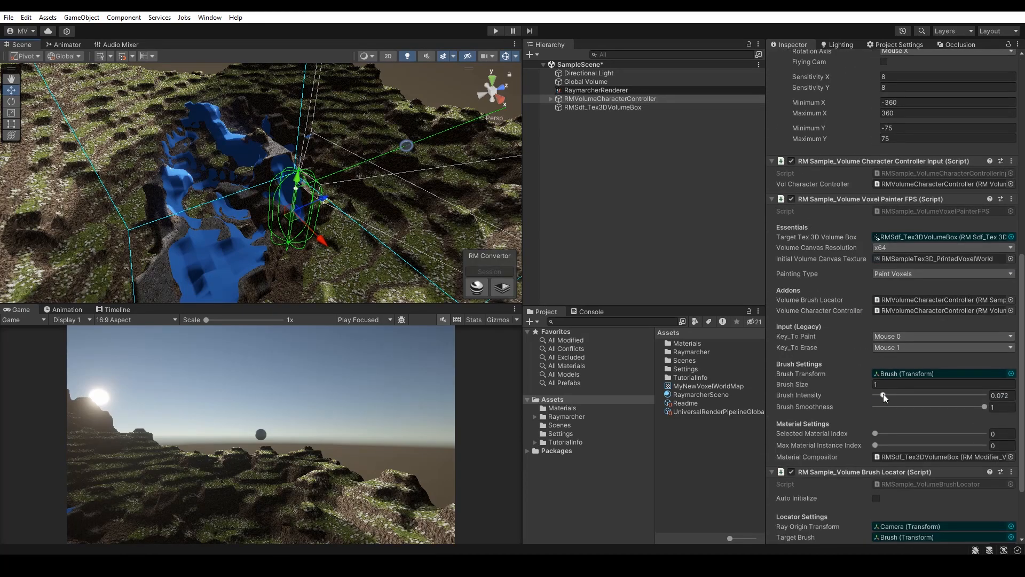
mouse_move(857, 384)
mouse_down()
mouse_move(887, 396)
mouse_move(865, 386)
mouse_up()
Step: Switch the Game view to Play Maximized and briefly start and stop play mode
click(390, 320)
click(374, 341)
click(495, 31)
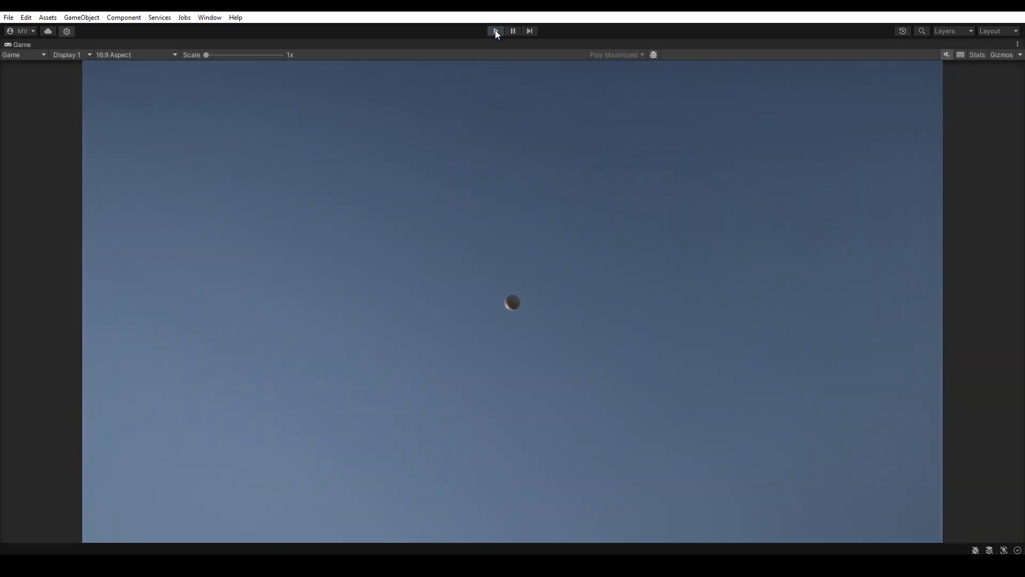
click(496, 30)
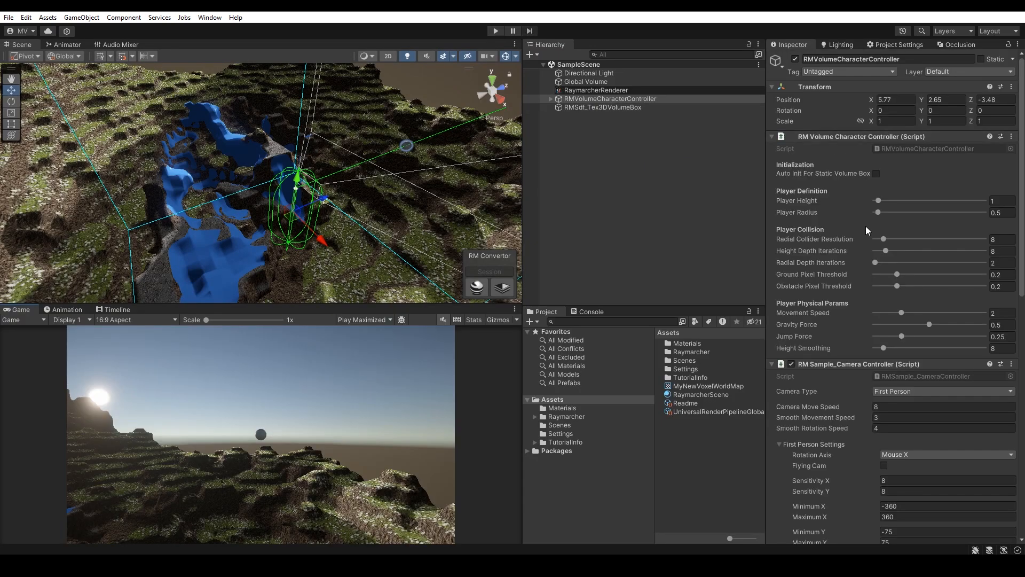
Step: Assign MyNewVoxelWorldMap as the voxel painter's Initial Volume Canvas Texture
scroll(860, 226, down, 10)
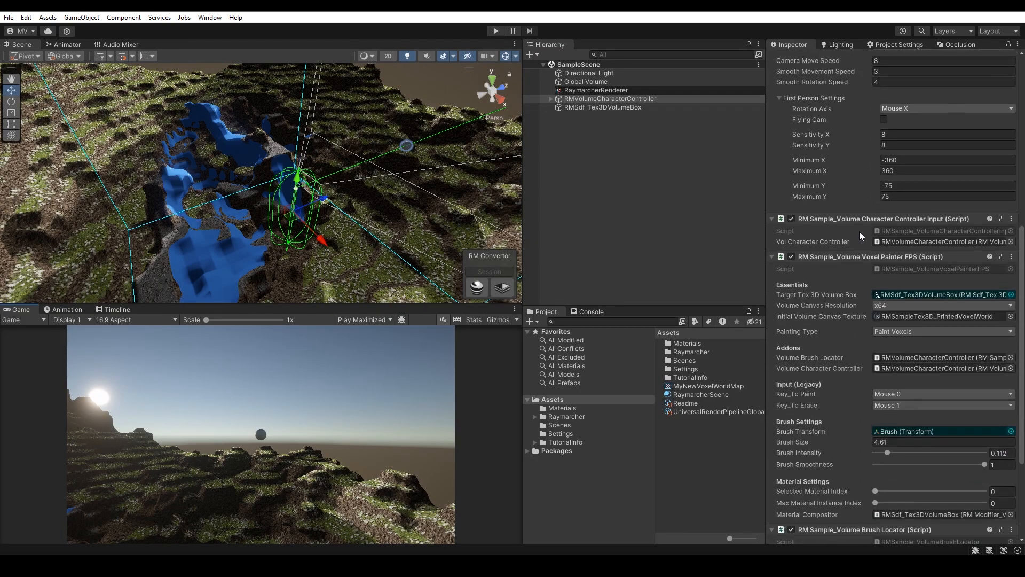
click(898, 319)
click(550, 399)
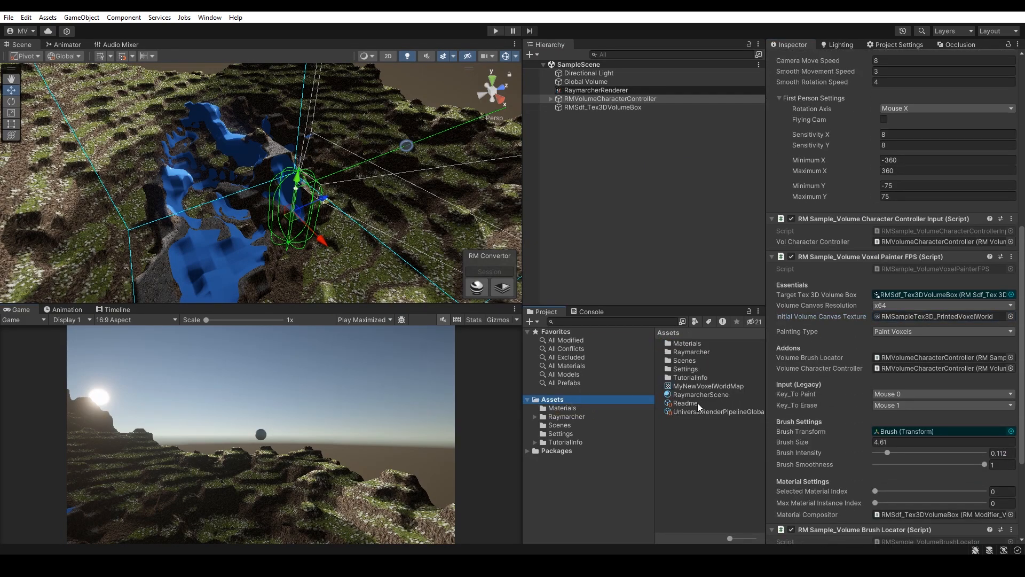
drag(697, 385, 896, 318)
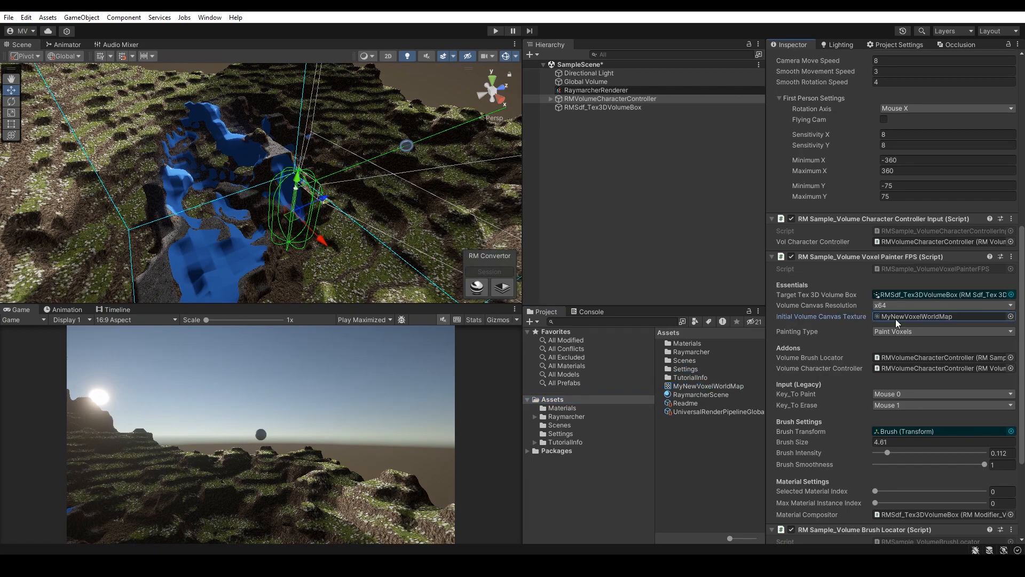
click(570, 188)
Step: Enter play mode, walk forward across the terrain, and paint and erase voxels on the rocks ahead
click(494, 30)
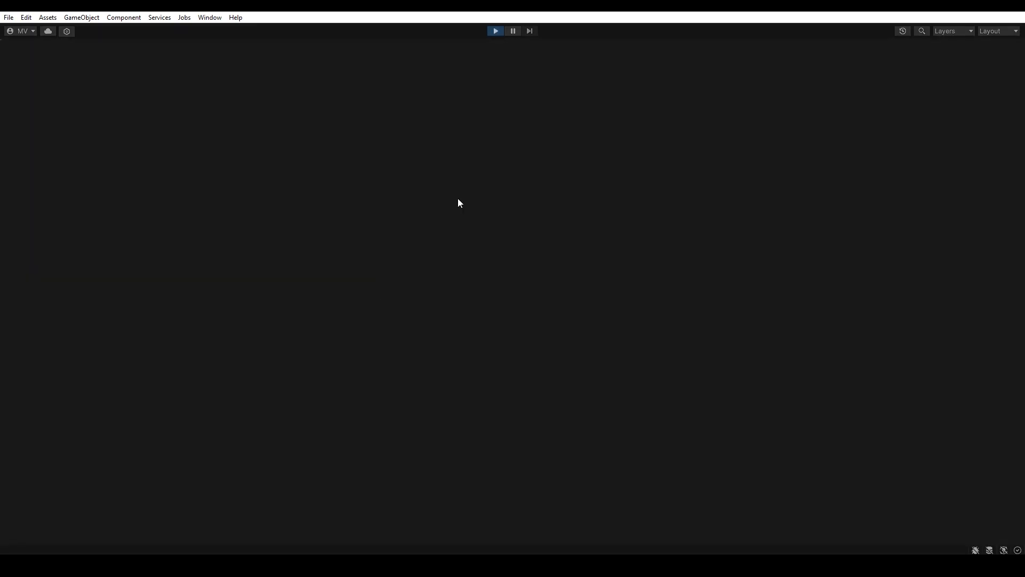
key(w)
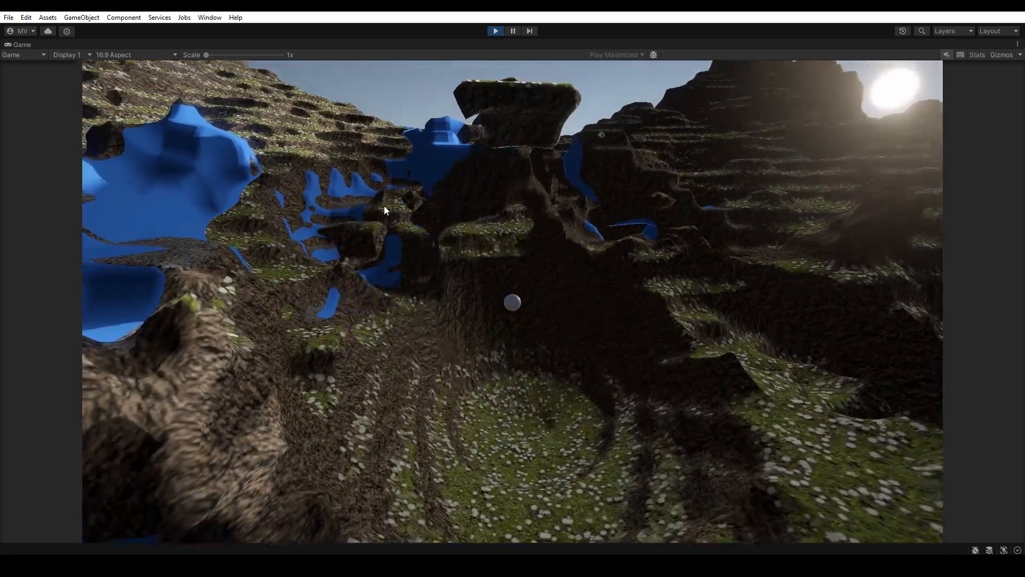
key(w)
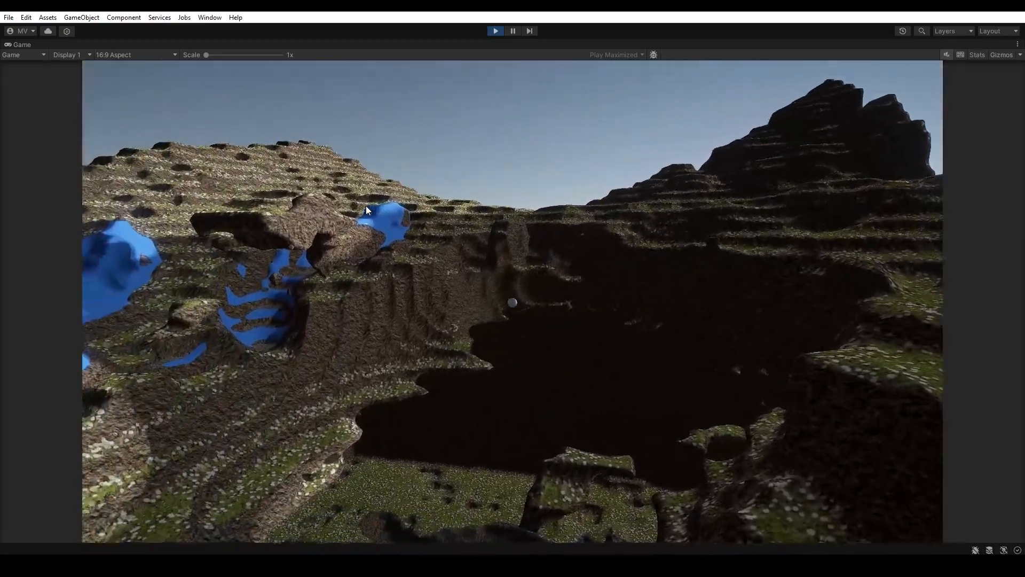
click(372, 203)
click(372, 209)
right_click(372, 213)
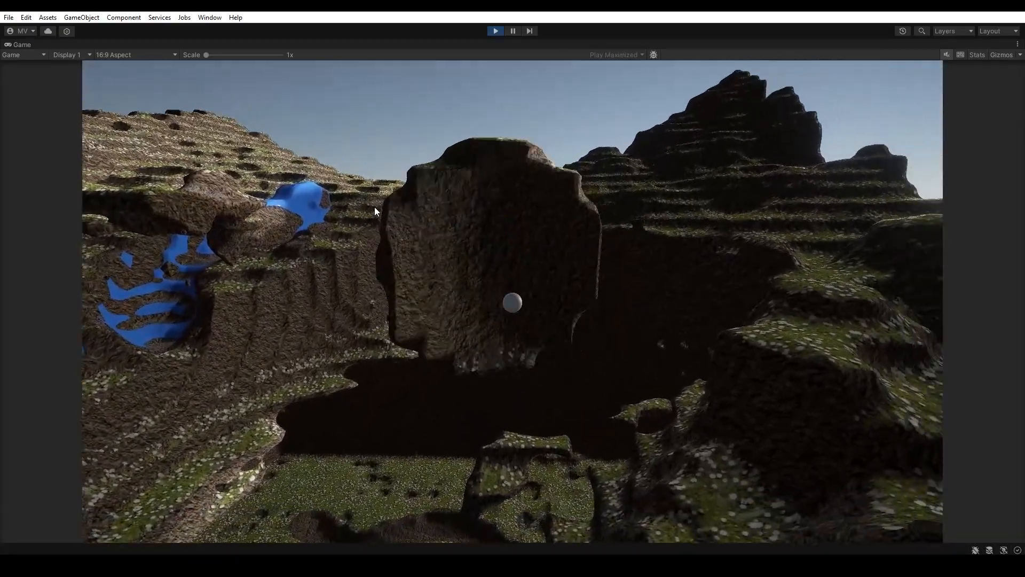
right_click(375, 205)
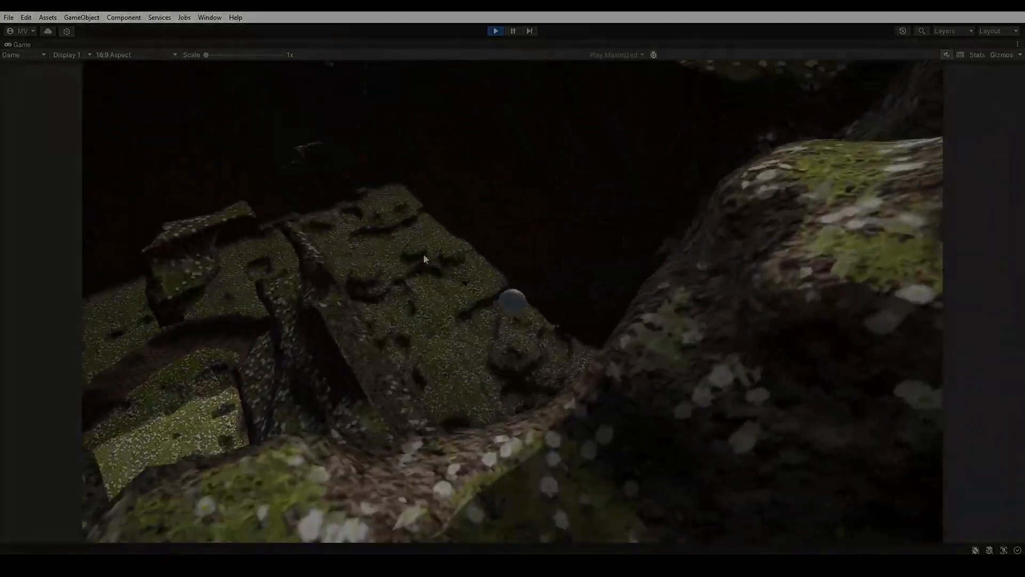